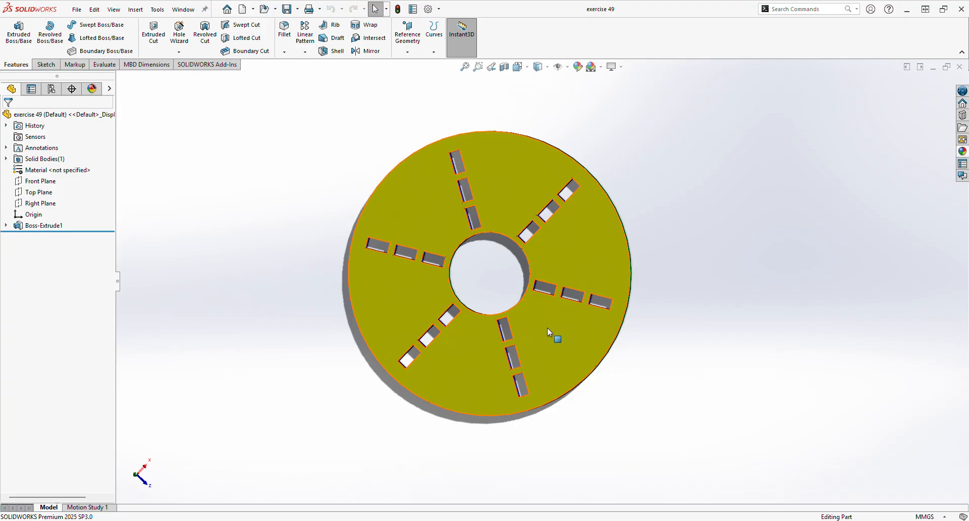
Step: Close the exercise 49 part and create a new part document
mouse_move(555, 321)
middle_mouse_down()
mouse_move(536, 319)
mouse_move(556, 321)
middle_mouse_up()
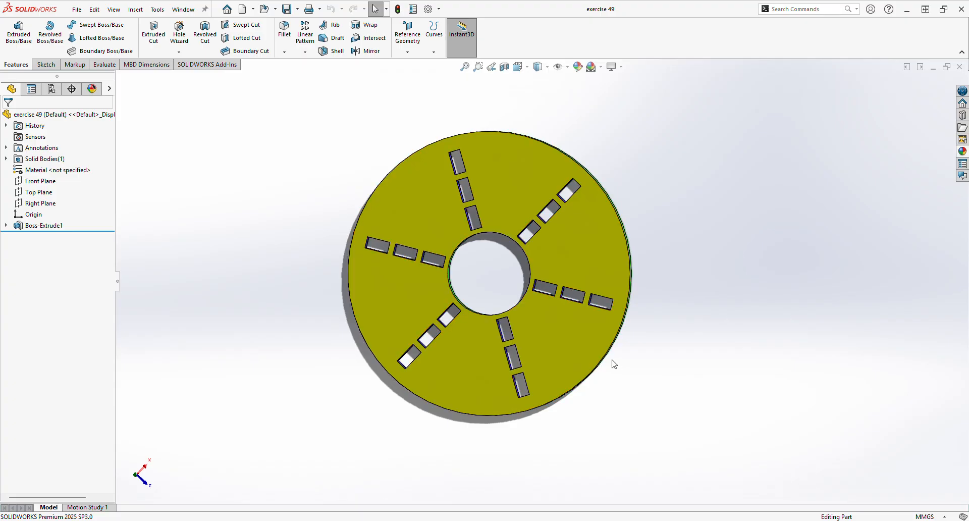
middle_click_drag(612, 363, 902, 176)
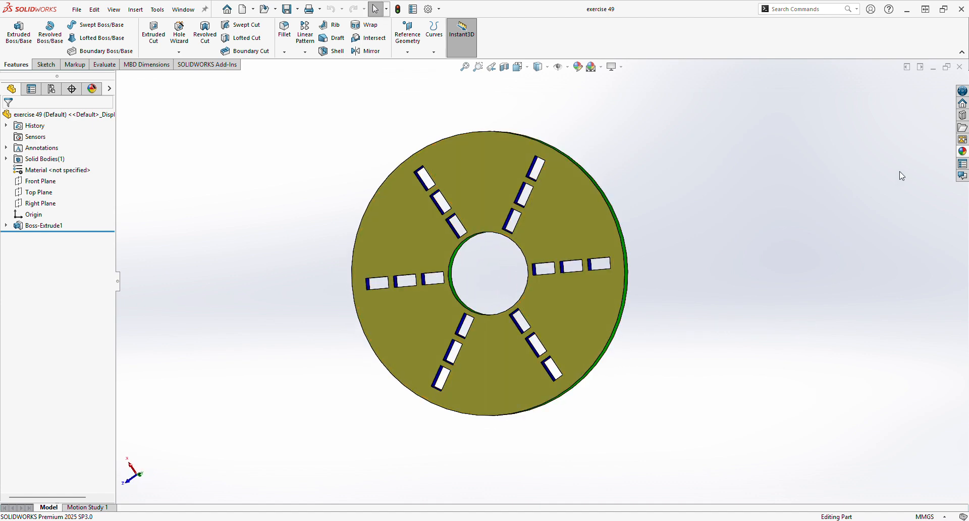
left_click(959, 68)
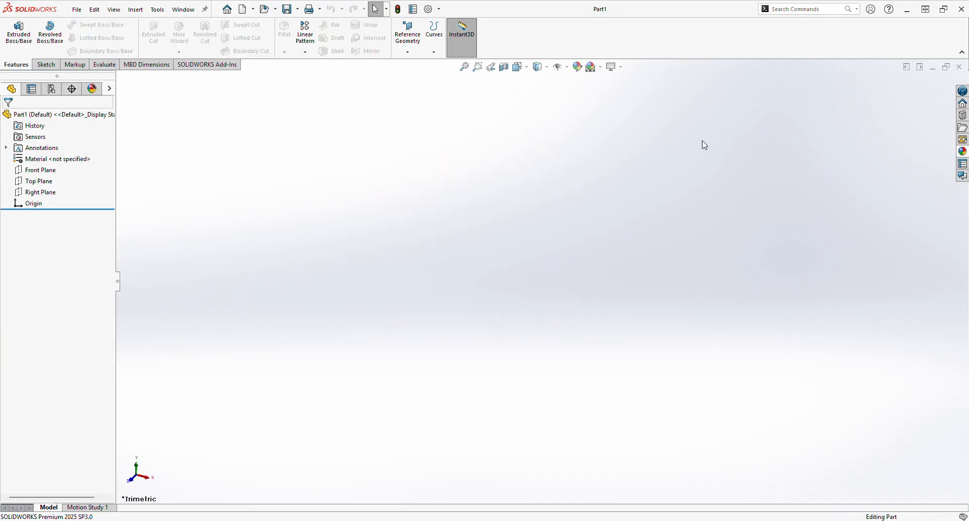
left_click(243, 10)
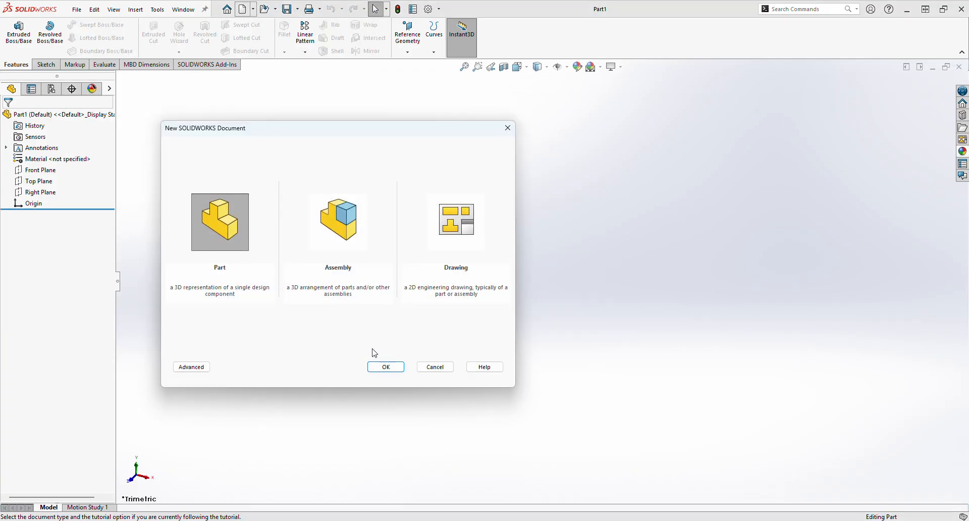
left_click(386, 367)
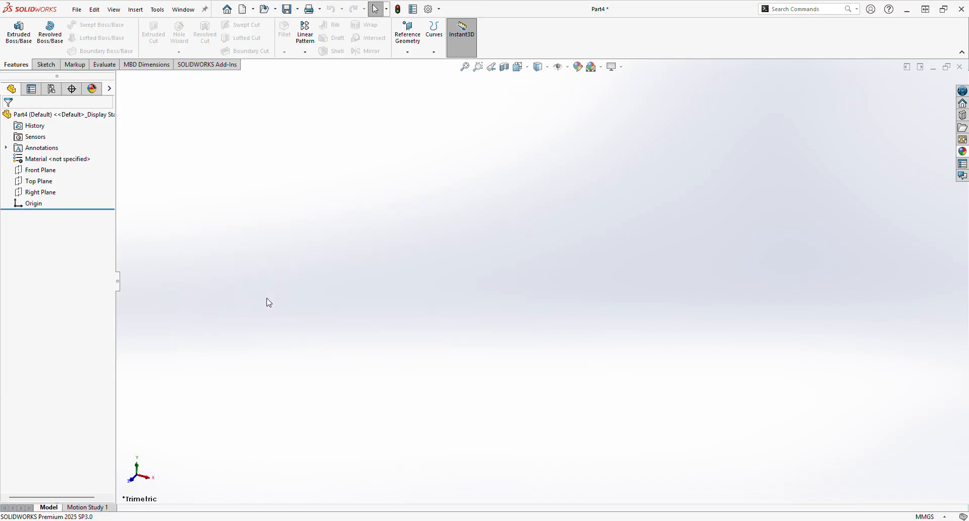
Step: Sketch two concentric circles centred on the origin on the Front Plane, with radii of about 89 mm and 57 mm
left_click(43, 176)
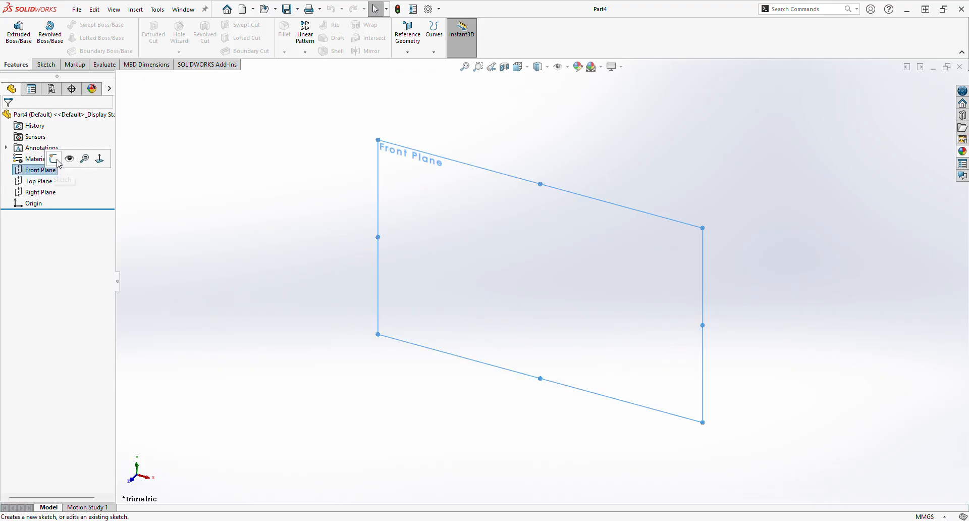
left_click(85, 157)
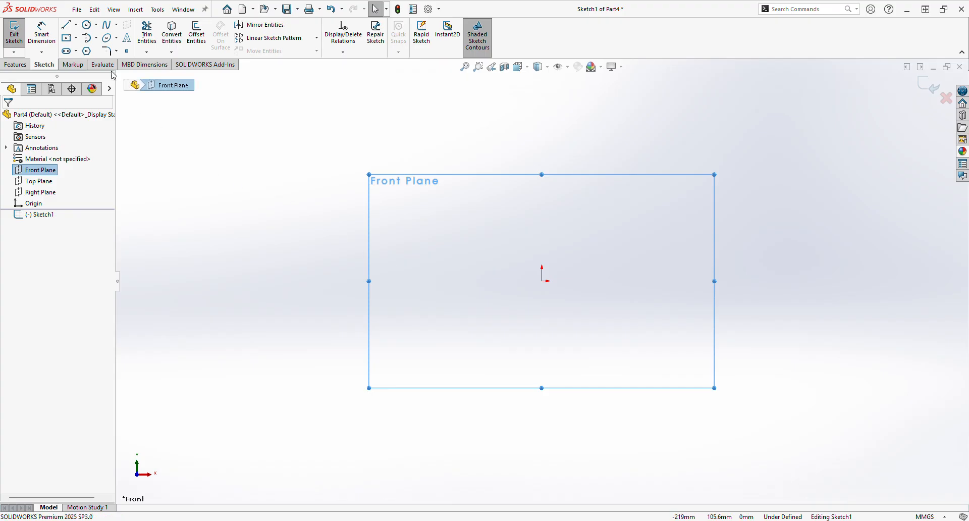
left_click(90, 27)
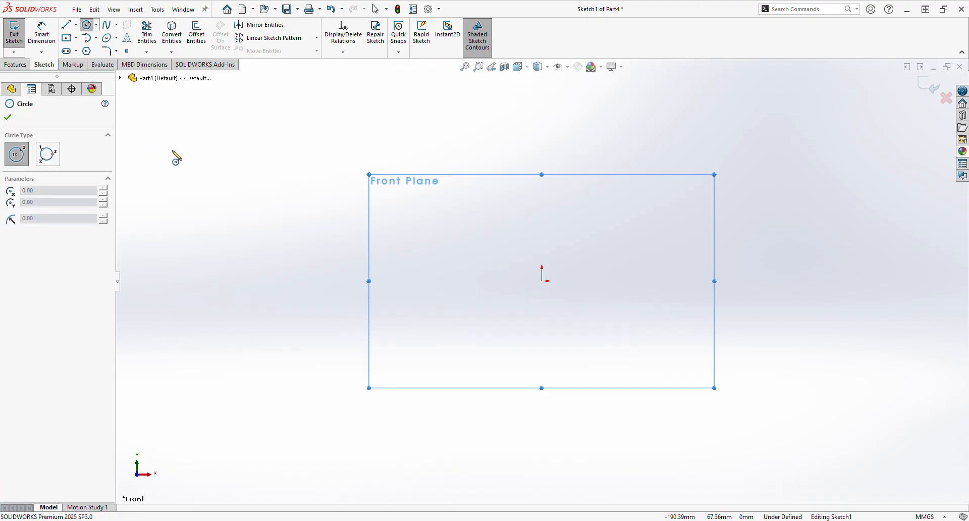
left_click(542, 281)
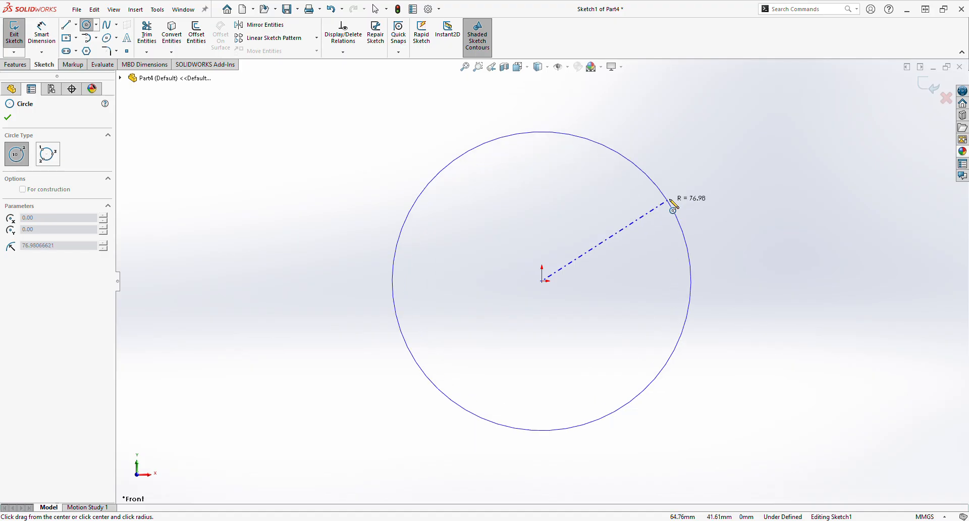
left_click(692, 190)
left_click(542, 280)
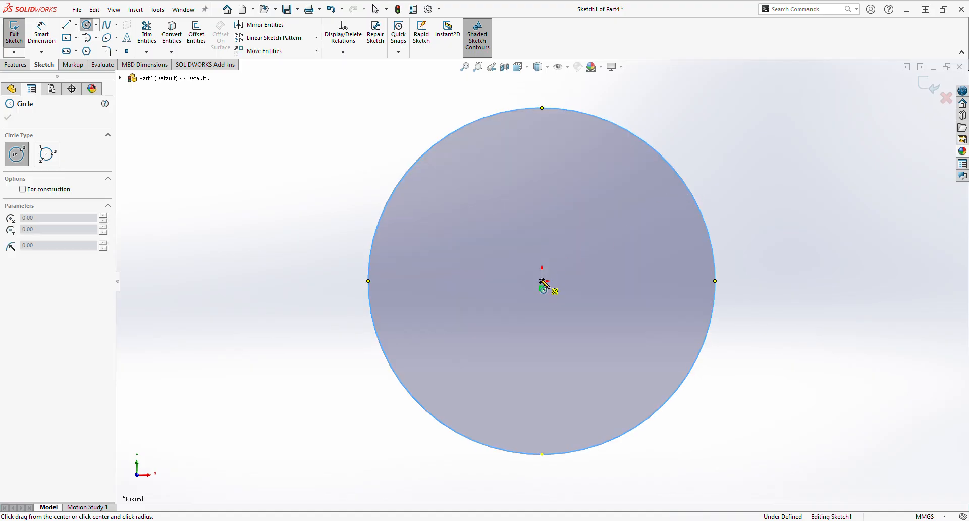
left_click(622, 206)
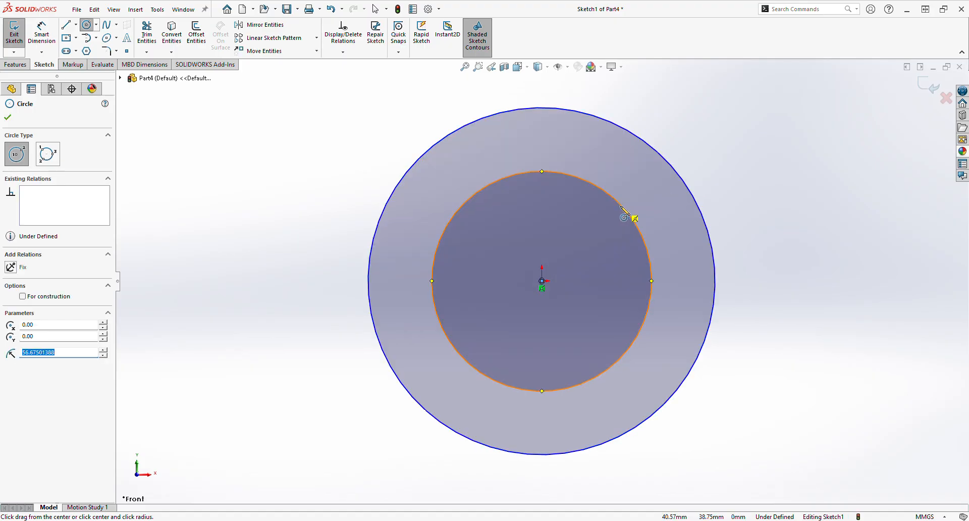
Step: Dimension the outer circle's diameter as 245.5 mm and the inner circle's diameter as 72 mm
left_click(49, 37)
left_click(706, 229)
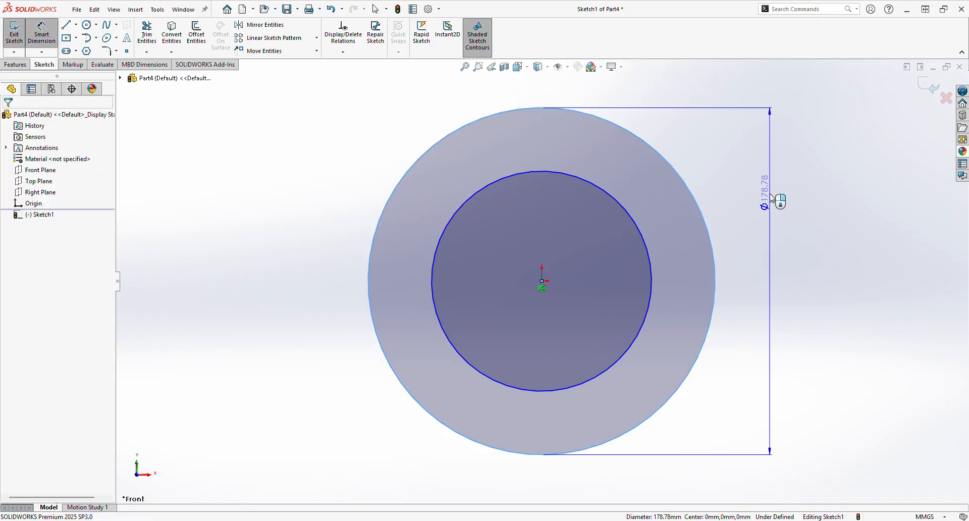
left_click(769, 192)
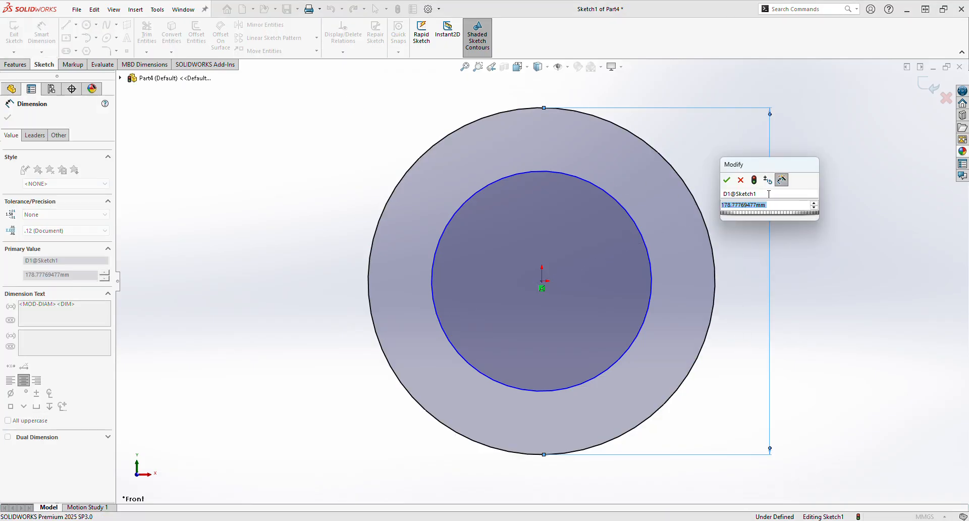
type("245.5")
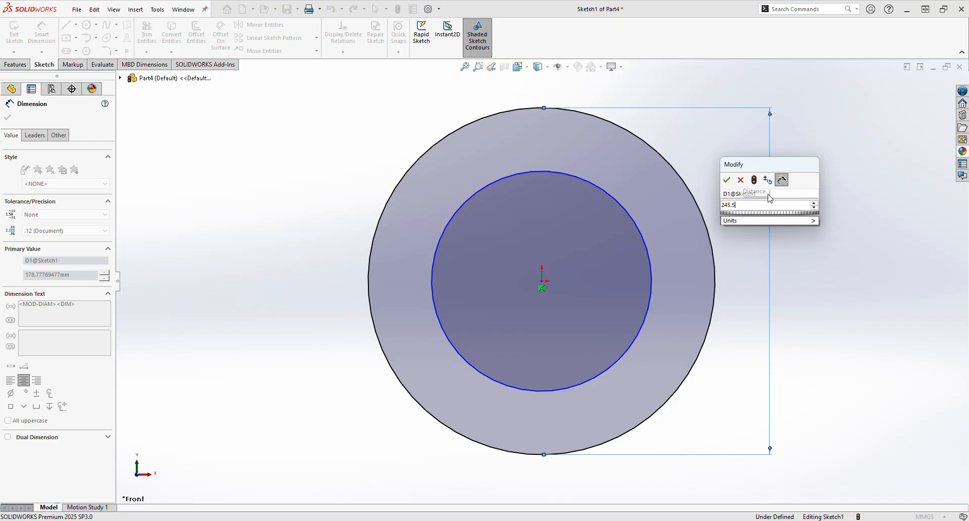
key("Return")
left_click(650, 271)
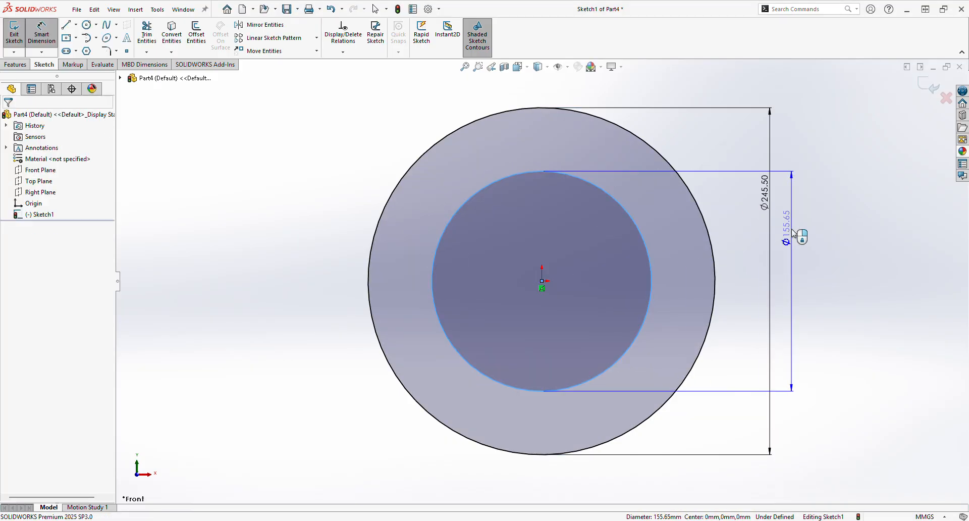
left_click(791, 228)
type("72")
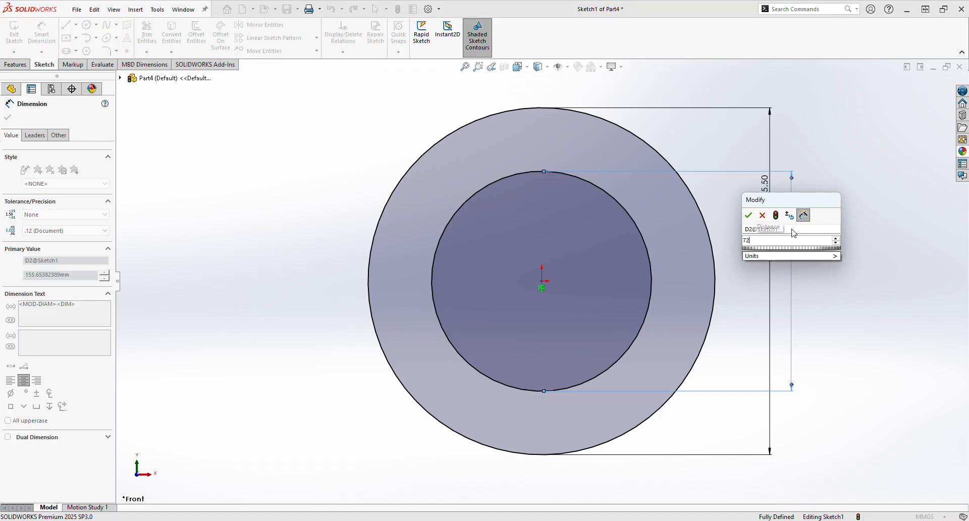
key("Return")
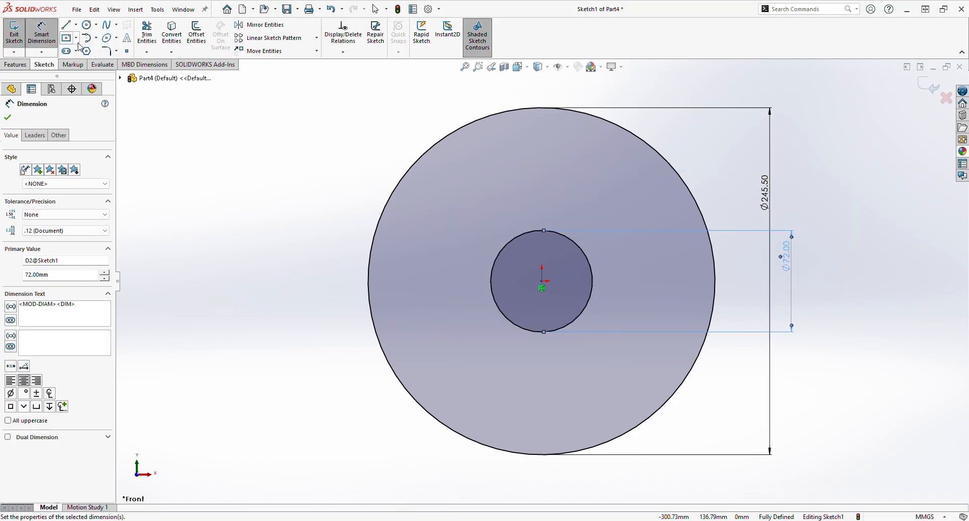
Step: Draw a horizontal centerline through the origin, spanning the full diameter of the outer circle
left_click(76, 25)
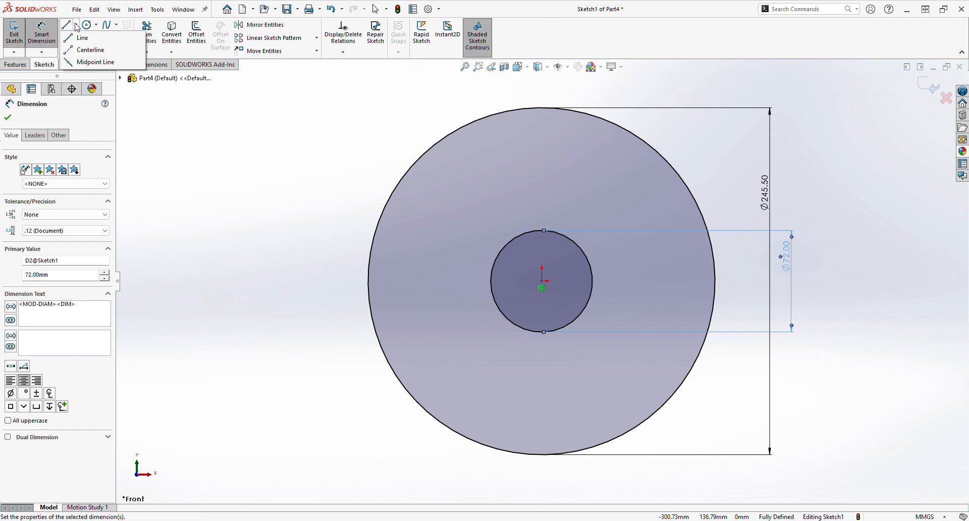
left_click(91, 50)
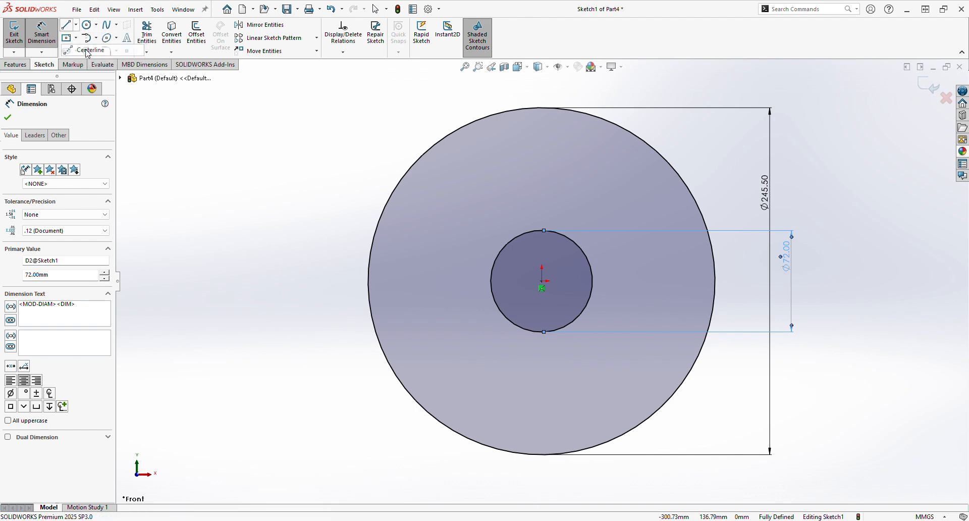
left_click(367, 281)
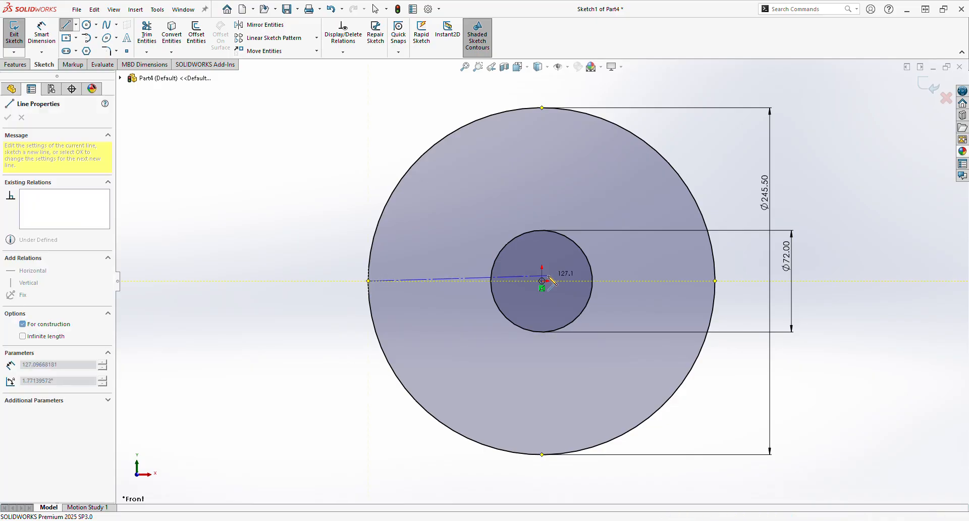
left_click(713, 281)
right_click(738, 272)
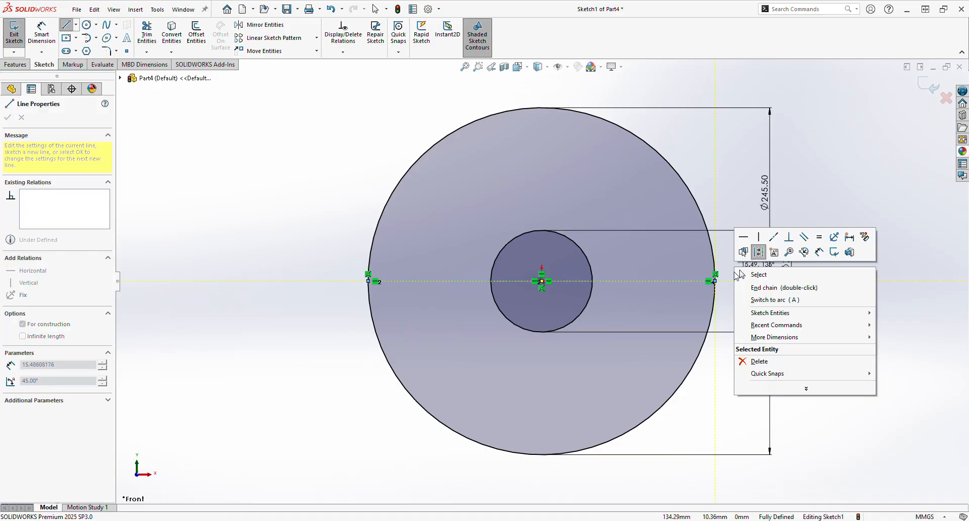
left_click(741, 274)
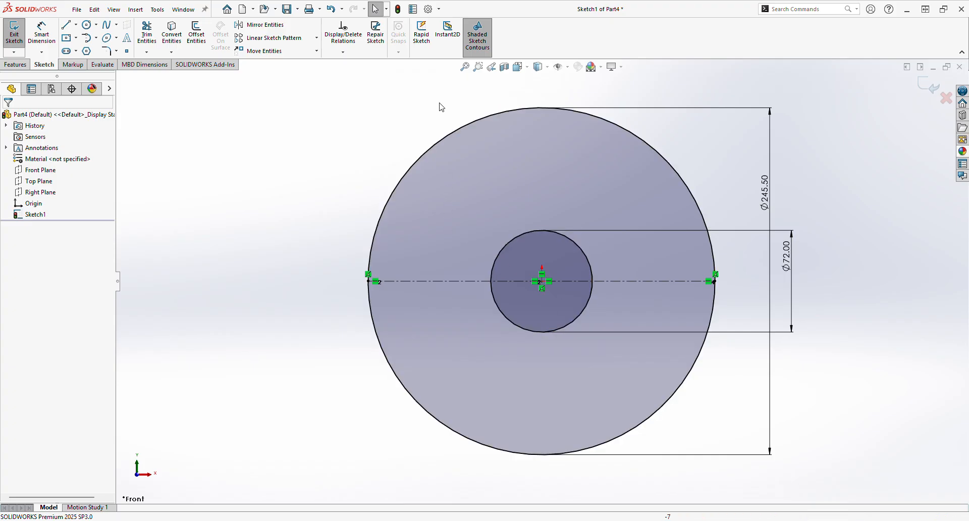
Step: Sketch three center rectangles along the centerline between the circles, about 17, 20 and 22 mm long outward and about 9 mm high
left_click(77, 38)
left_click(93, 60)
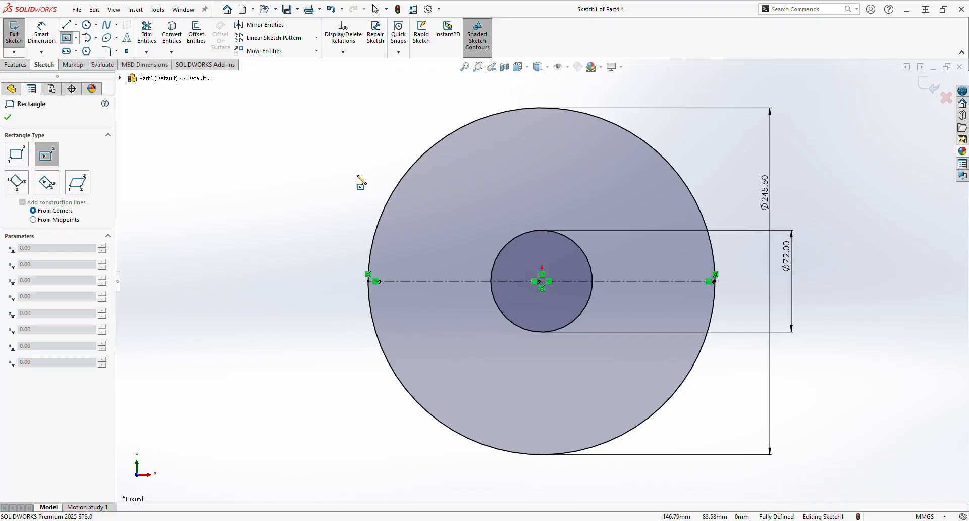
left_click(609, 281)
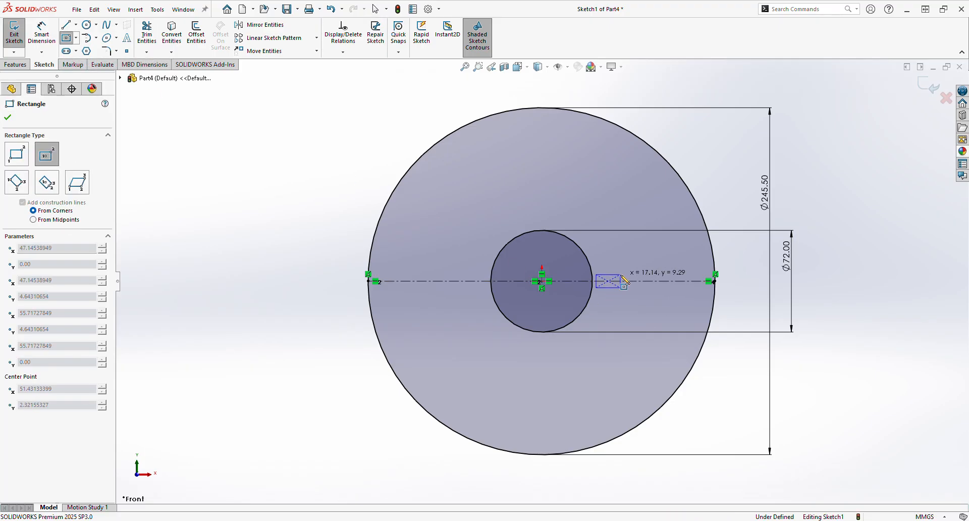
left_click(621, 276)
left_click(644, 281)
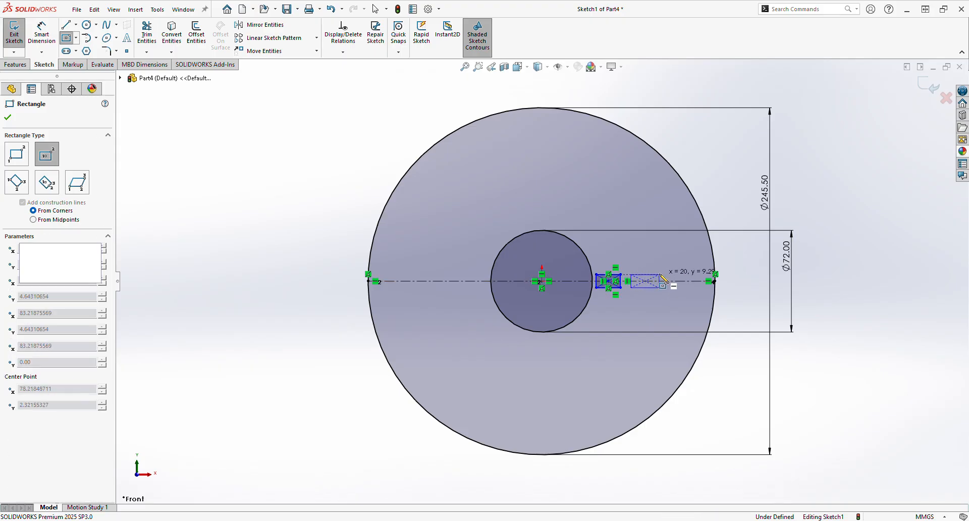
left_click(659, 274)
left_click(680, 281)
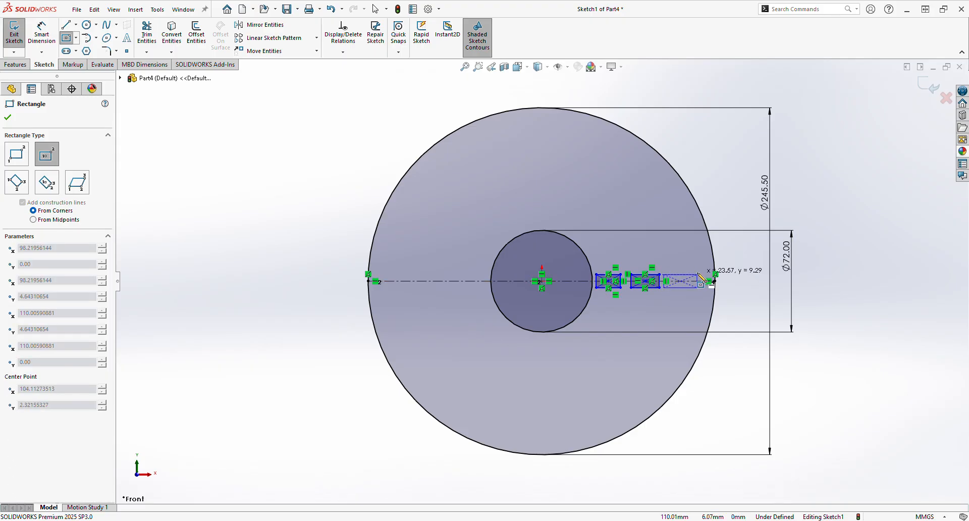
left_click(697, 275)
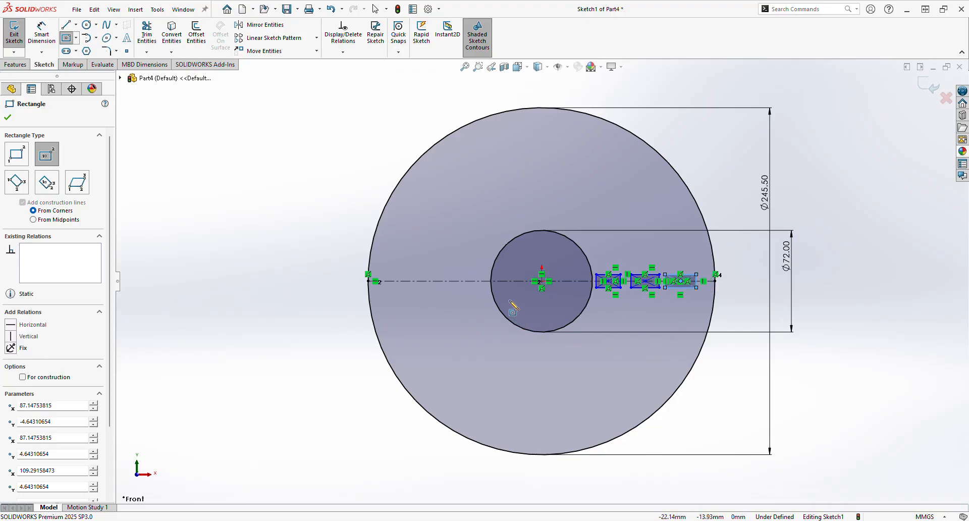
Step: Dimension the distance from the origin to the nearest vertical side of the innermost rectangle as 40 mm
left_click(42, 35)
left_click(596, 283)
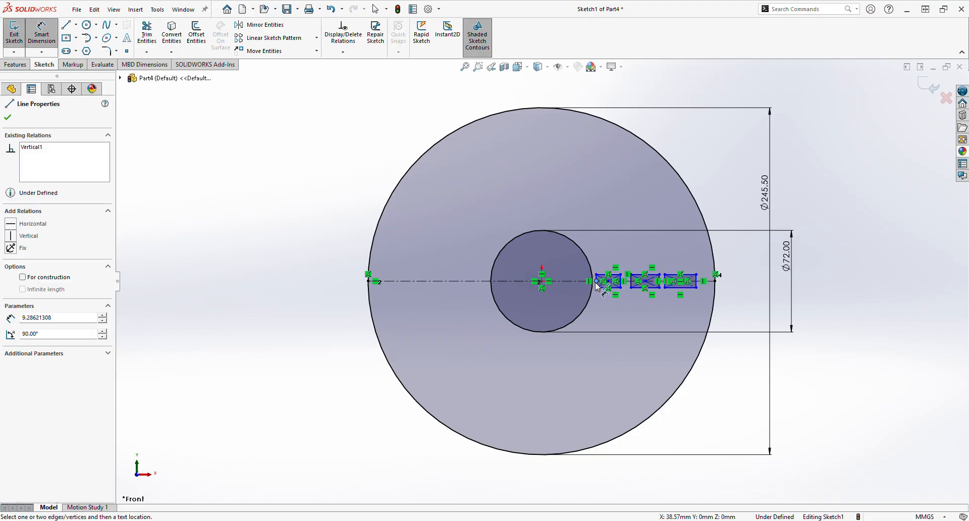
left_click(542, 283)
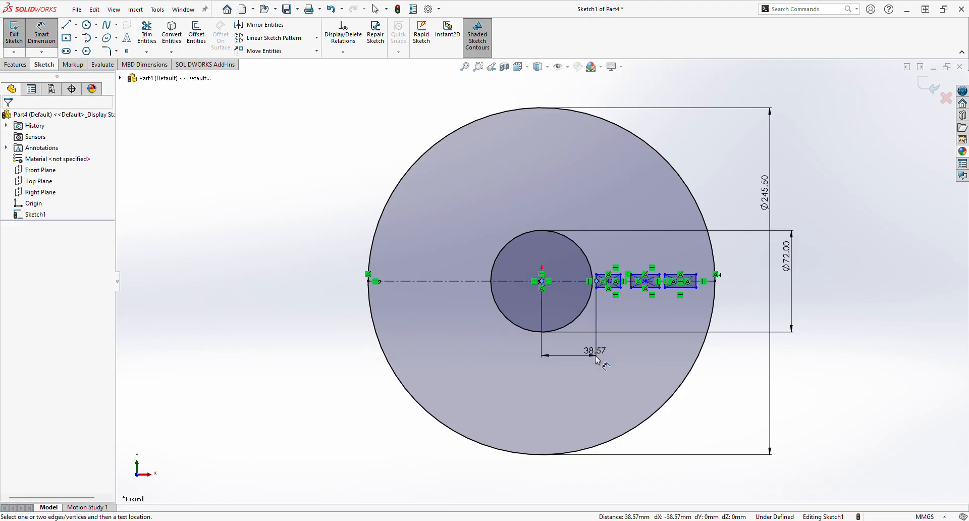
left_click(595, 355)
type("40")
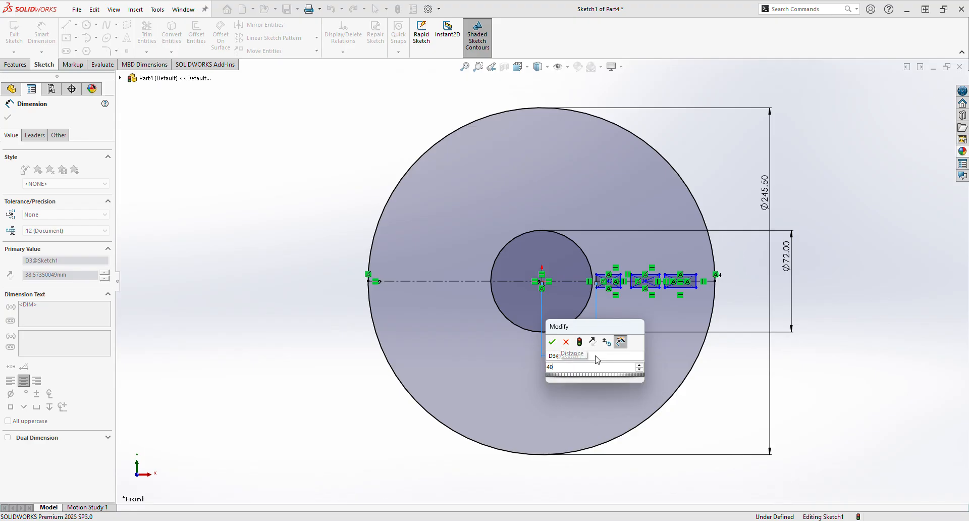
key("Return")
Step: Dimension the height of the innermost rectangle as 10 mm
scroll(620, 308, "down", 2)
scroll(617, 307, "down", 1)
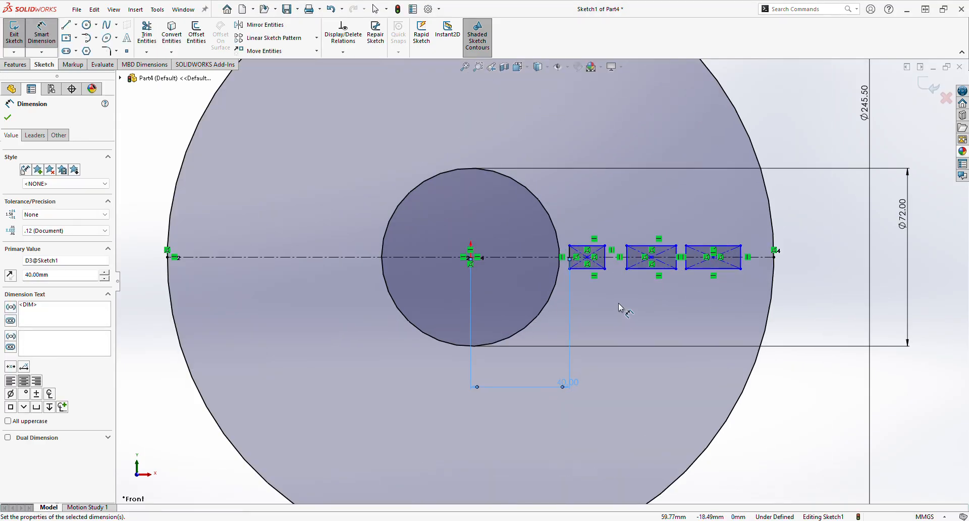
left_click(605, 259)
left_click(612, 267)
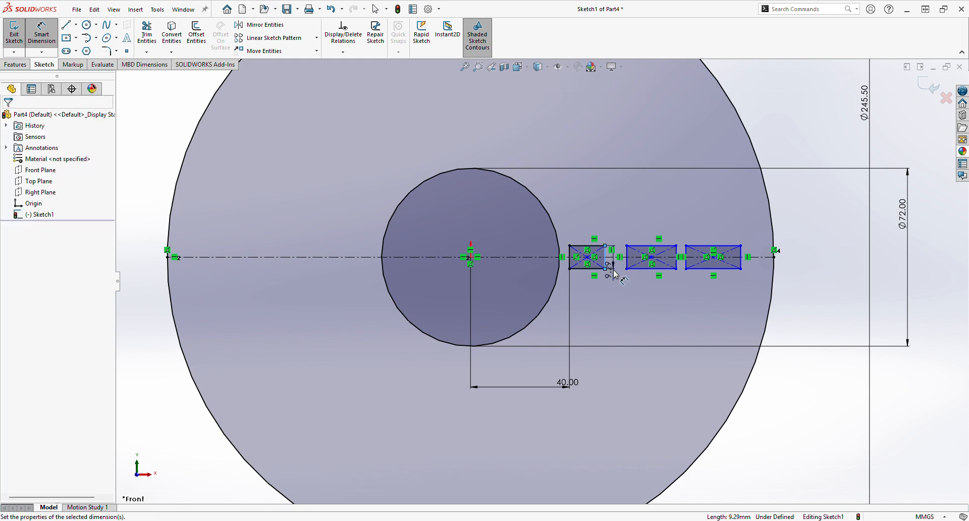
type("10")
key("Return")
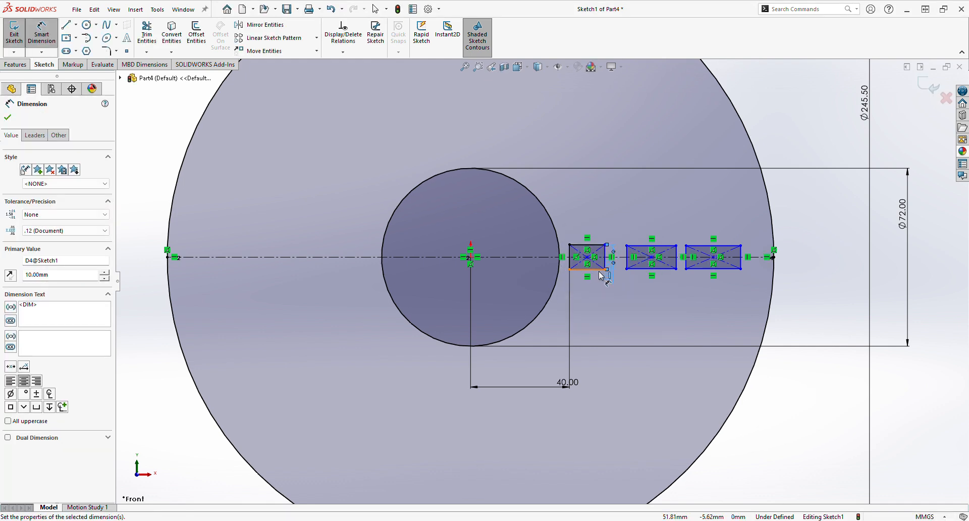
Step: Dimension the horizontal length of the innermost rectangle as 20 mm
left_click(602, 269)
left_click(597, 297)
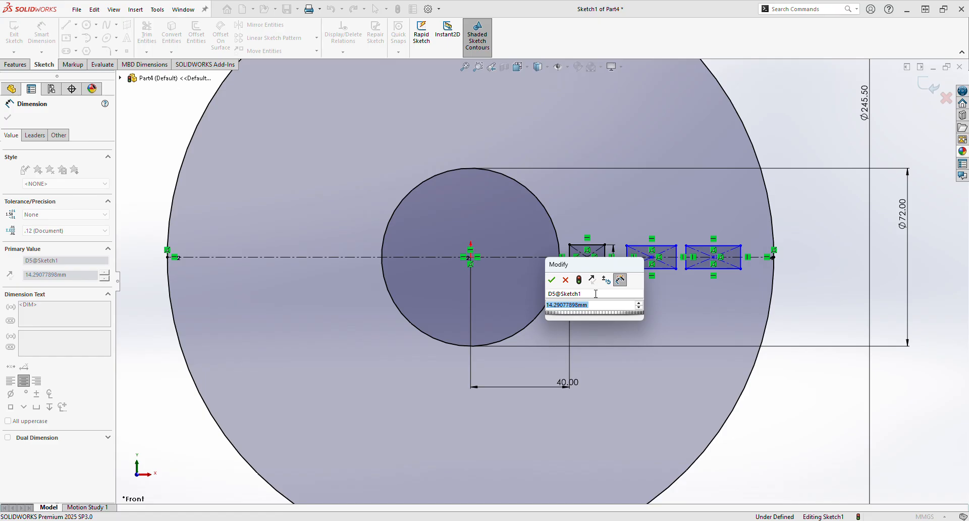
type("20")
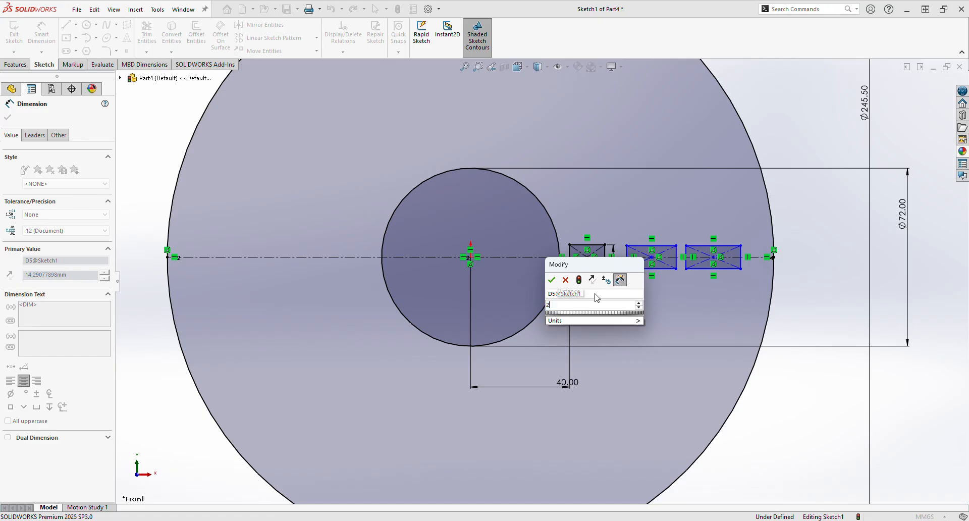
key("Return")
Step: Dimension the height of the middle rectangle as 10 mm
left_click(621, 262)
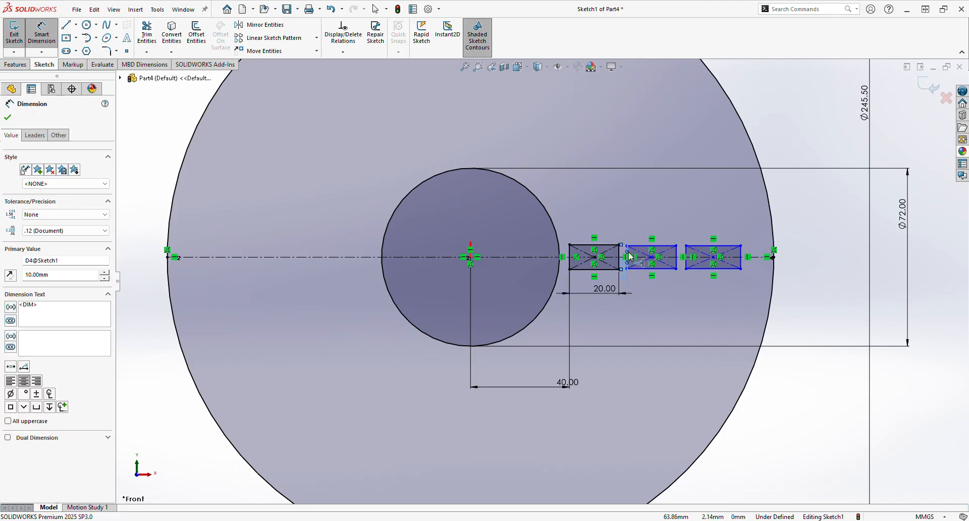
scroll(629, 257, "down", 5)
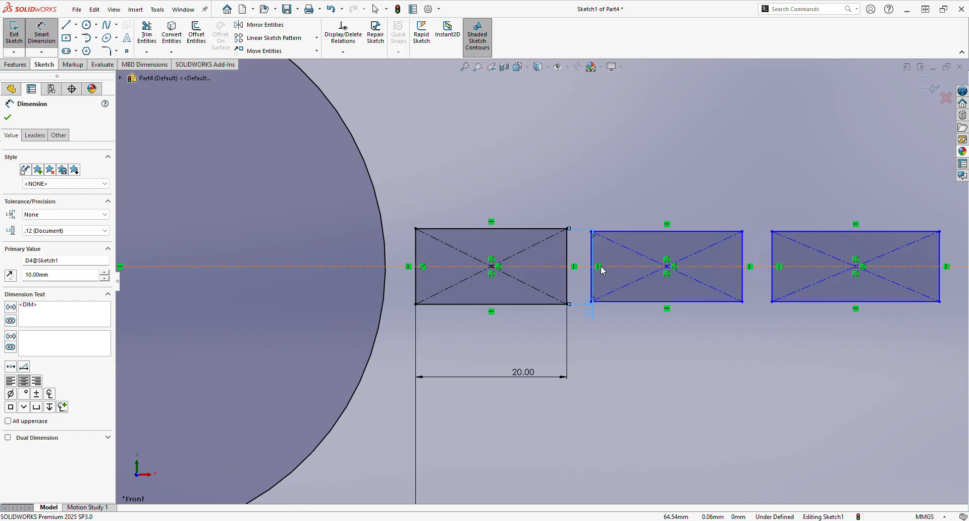
left_click(592, 276)
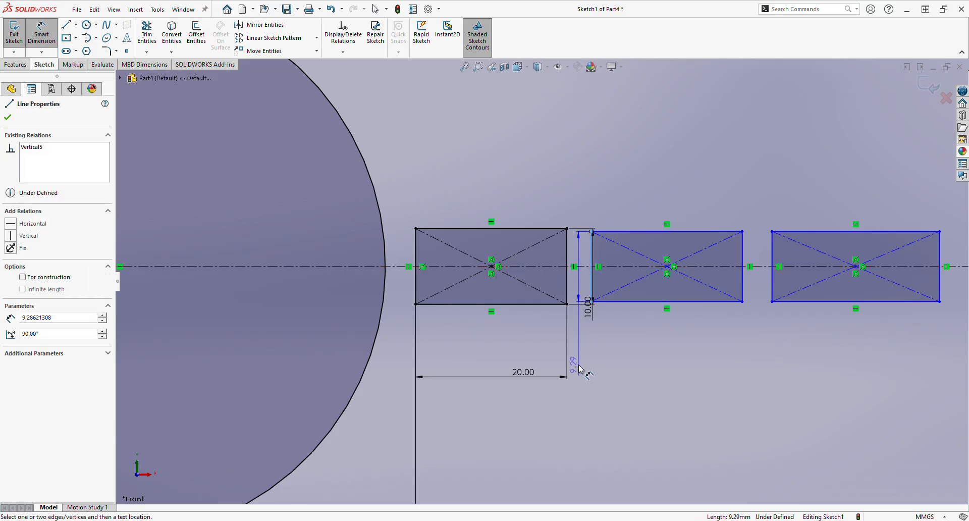
left_click(582, 371)
type("1")
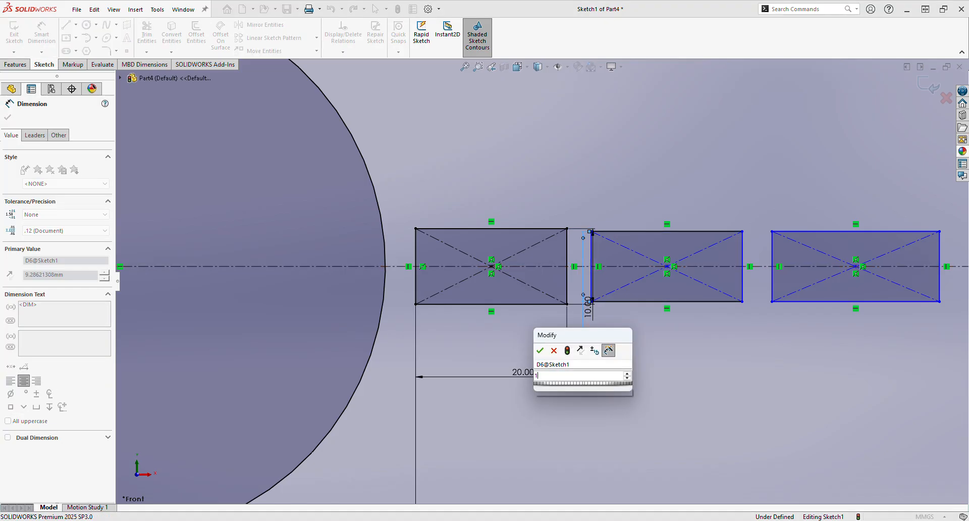
type("0")
key("Return")
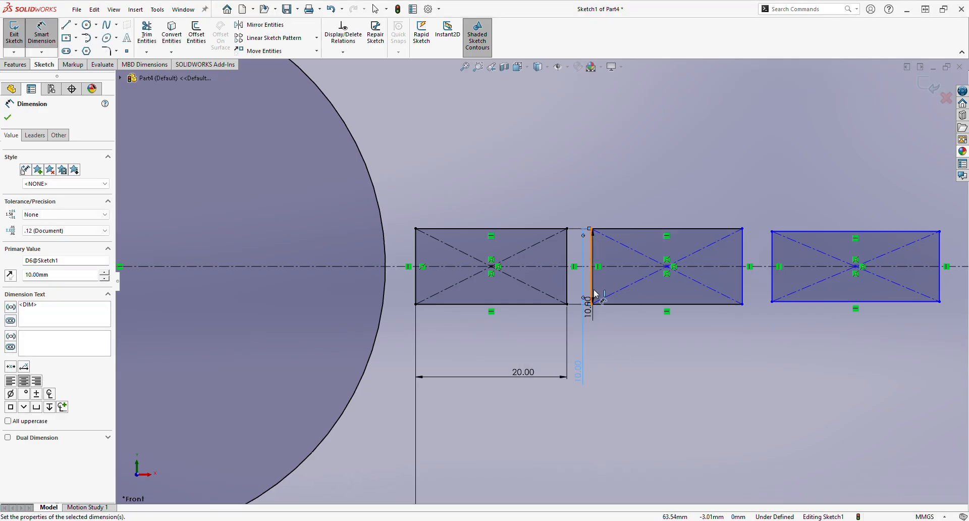
Step: Dimension the gap between the facing vertical sides of the innermost and middle rectangles as 5 mm
left_click(567, 286)
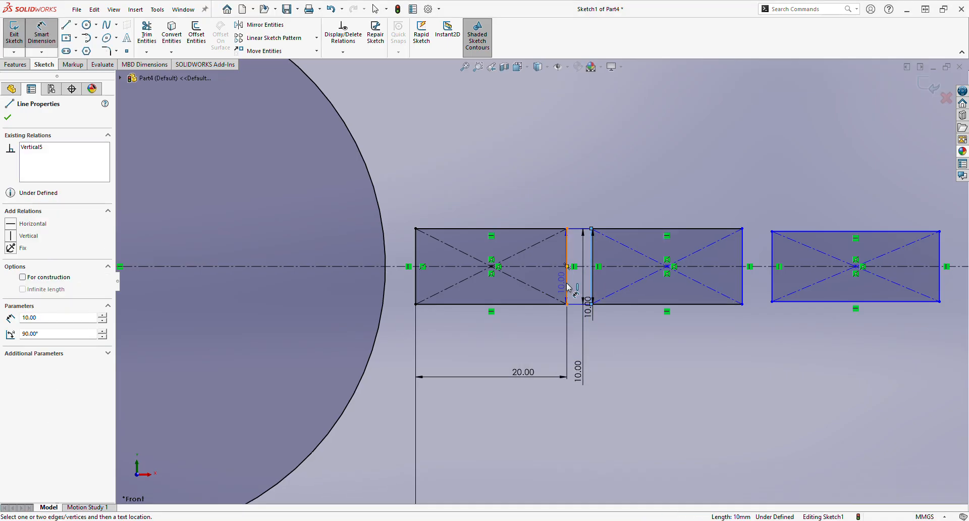
left_click(591, 282)
left_click(586, 388)
type("5")
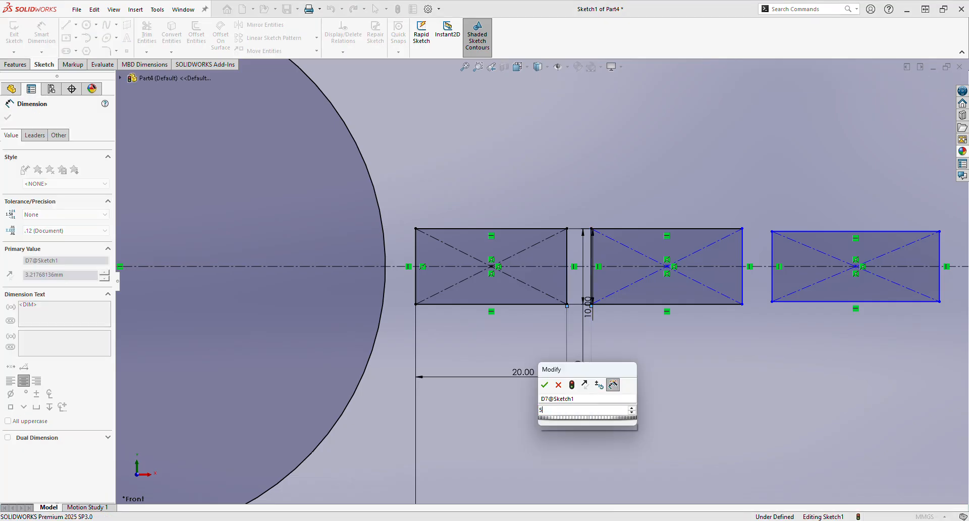
key("Return")
Step: Dimension the horizontal length of the middle rectangle as 20 mm
left_click(676, 304)
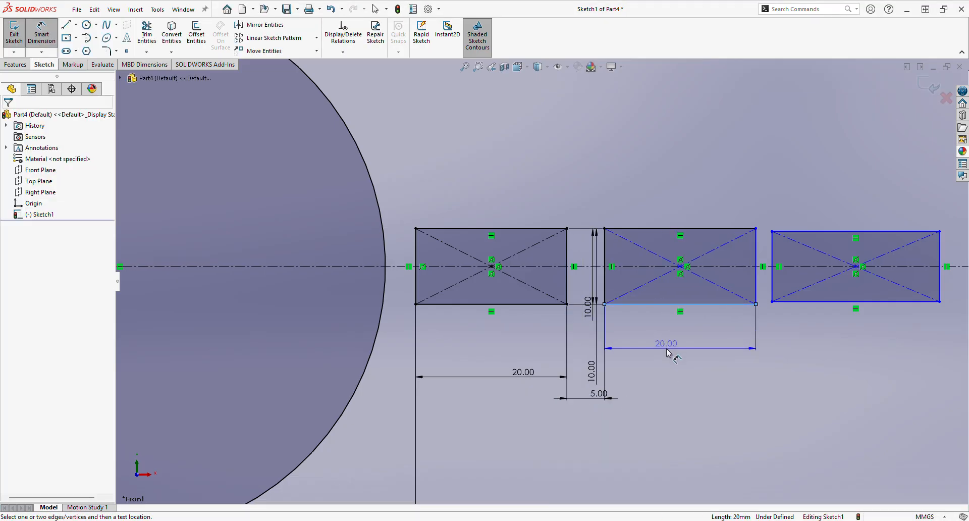
left_click(667, 349)
type("20")
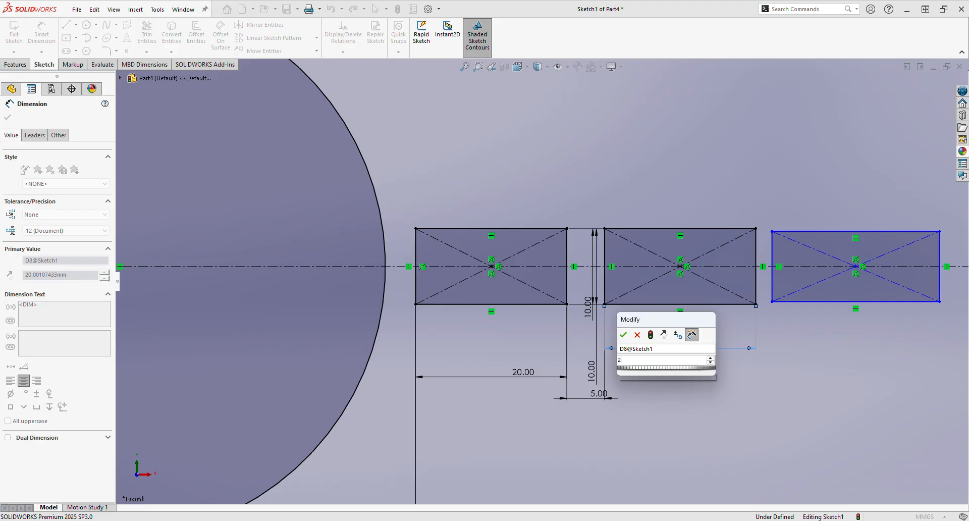
key("Return")
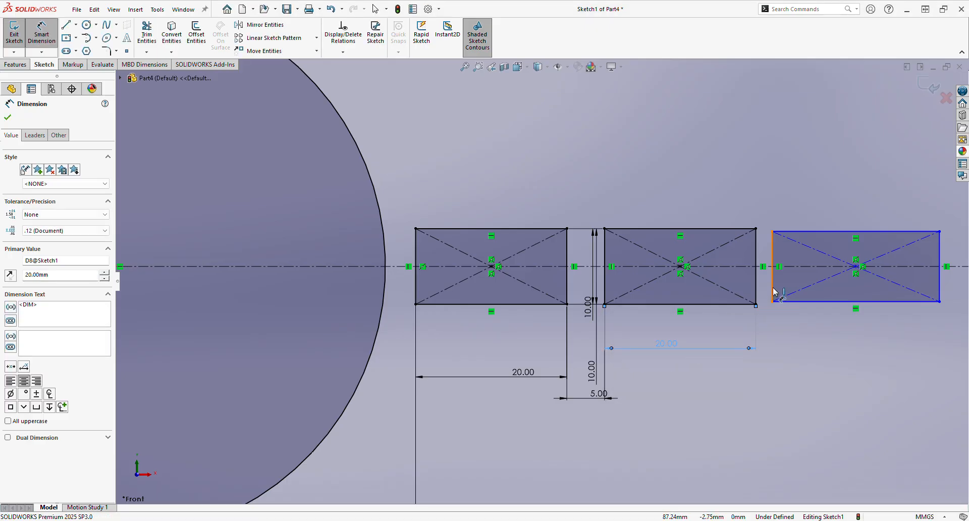
Step: Dimension the gap between the facing vertical sides of the middle and outermost rectangles as 5 mm
left_click(773, 291)
left_click(755, 287)
left_click(773, 355)
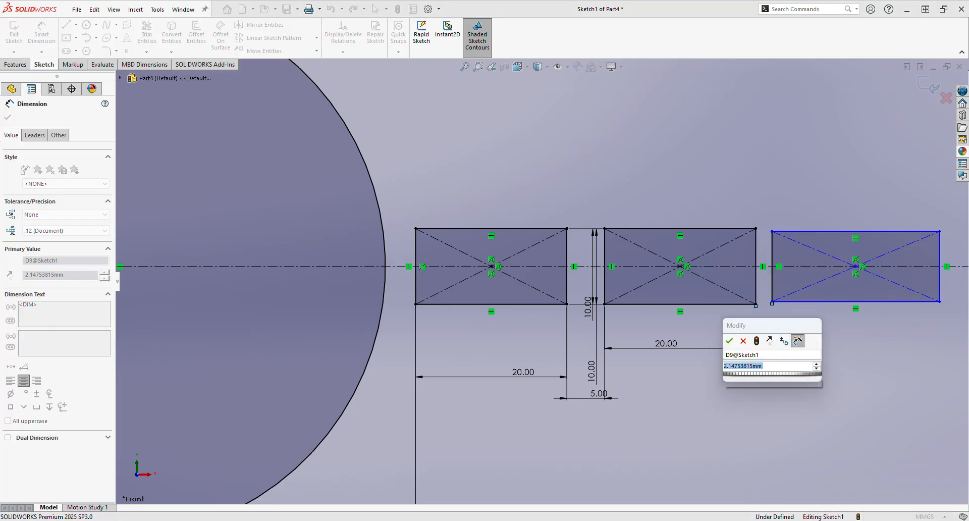
type("5")
key("Return")
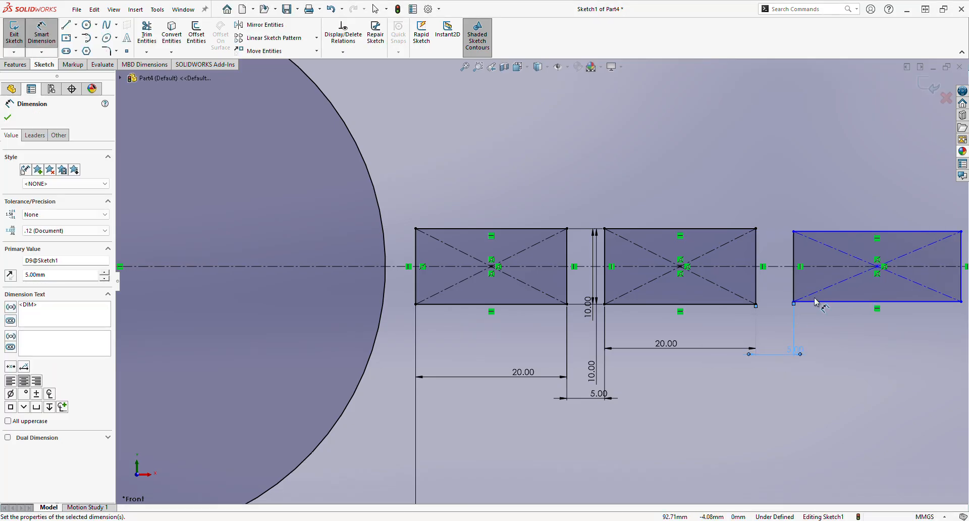
Step: Dimension the height of the outermost rectangle as 10 mm
left_click(793, 291)
left_click(781, 291)
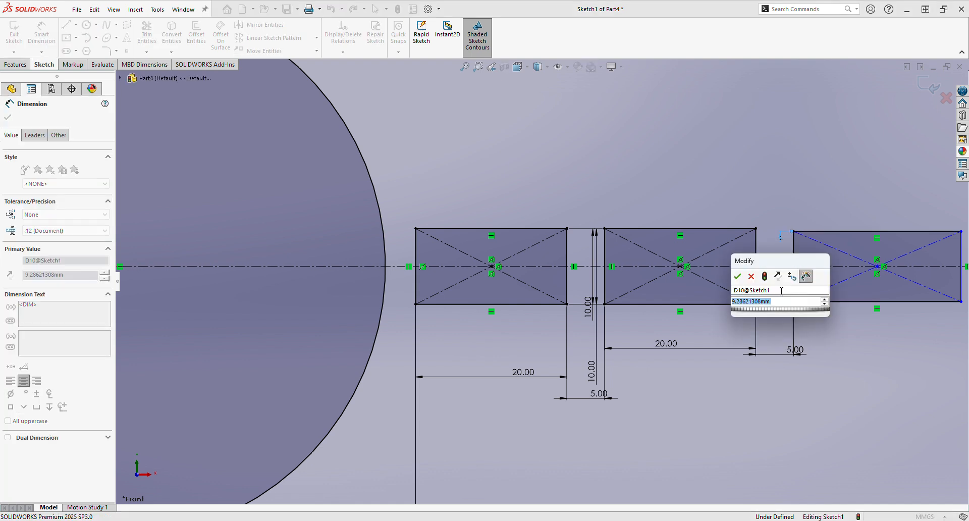
type("10")
key("Return")
Step: Dimension the horizontal length of the outermost rectangle as 20 mm and finish dimensioning
left_click(825, 304)
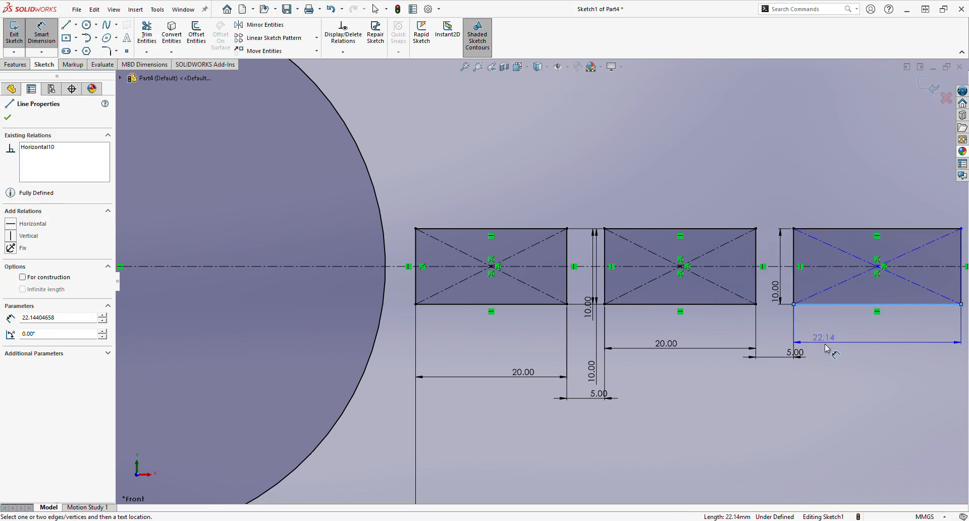
left_click(828, 349)
type("20")
key("Return")
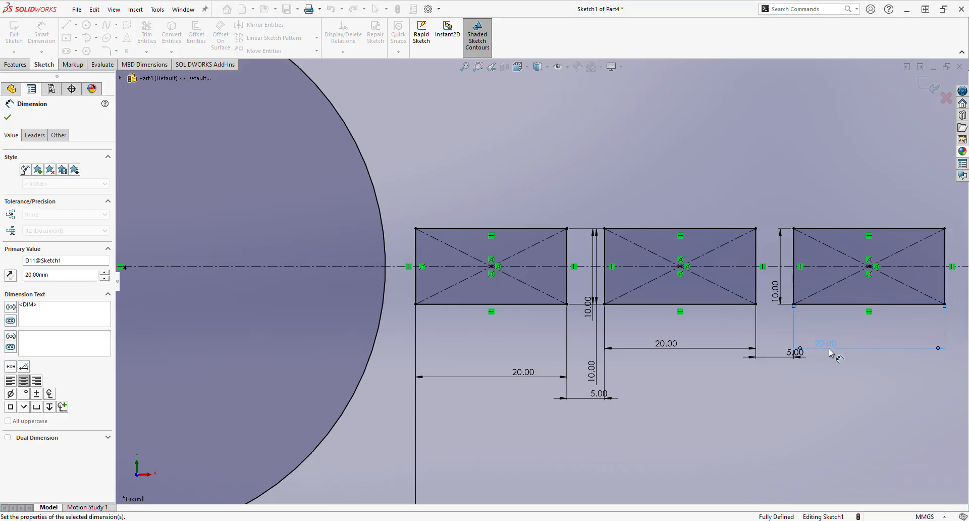
key("z")
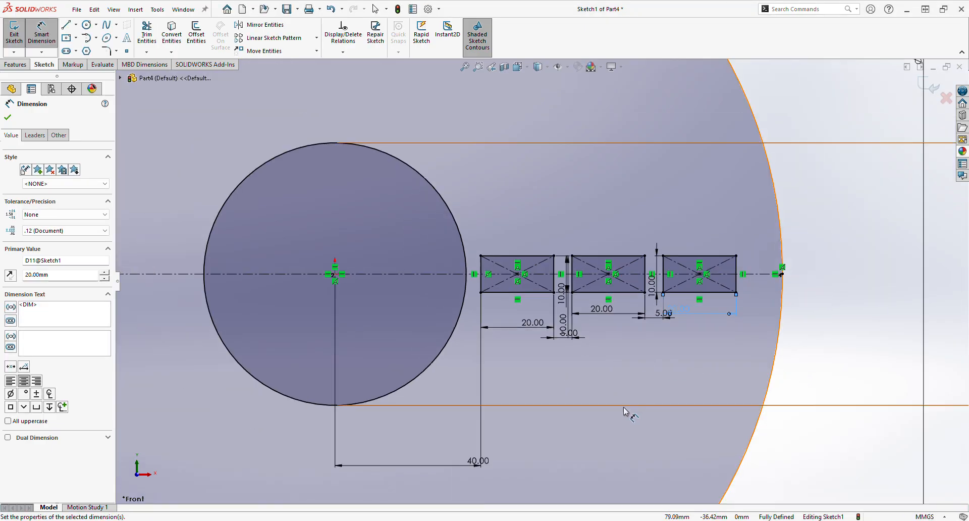
left_click(9, 117)
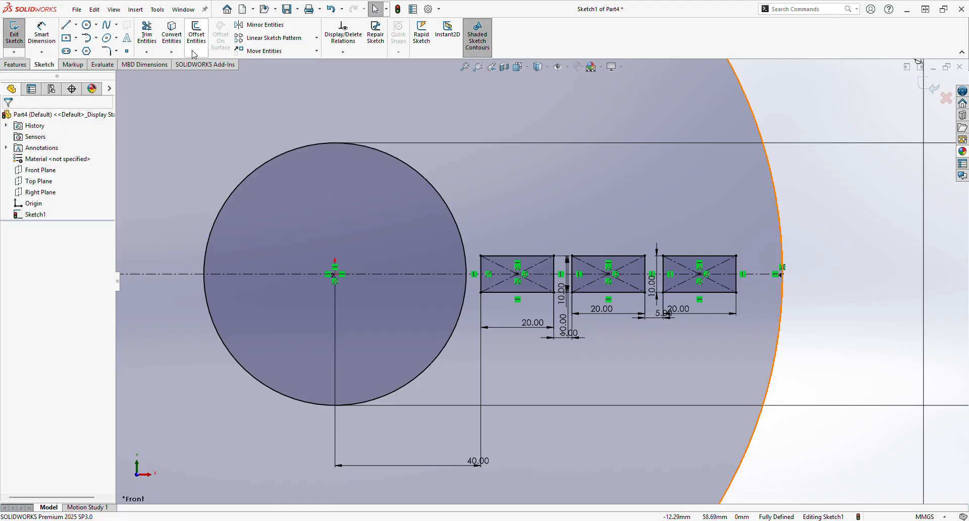
left_click(316, 37)
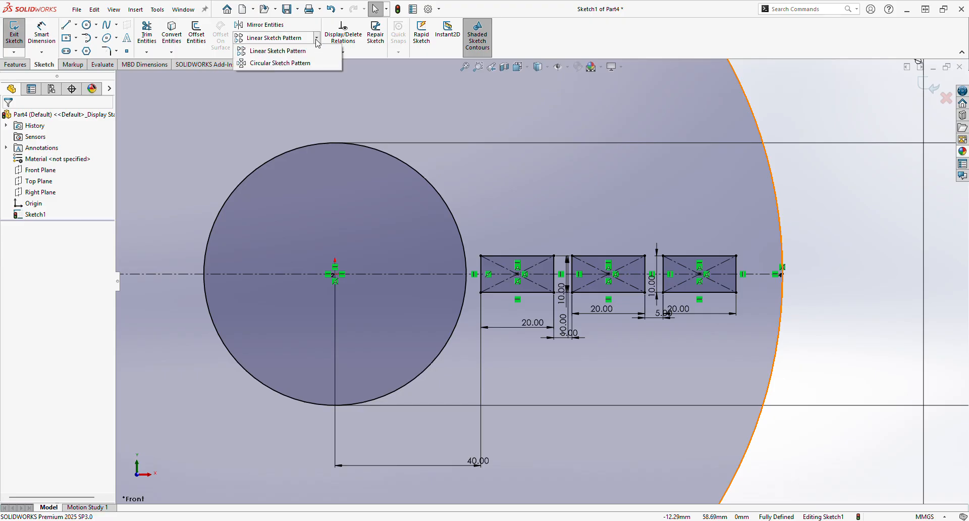
left_click(260, 63)
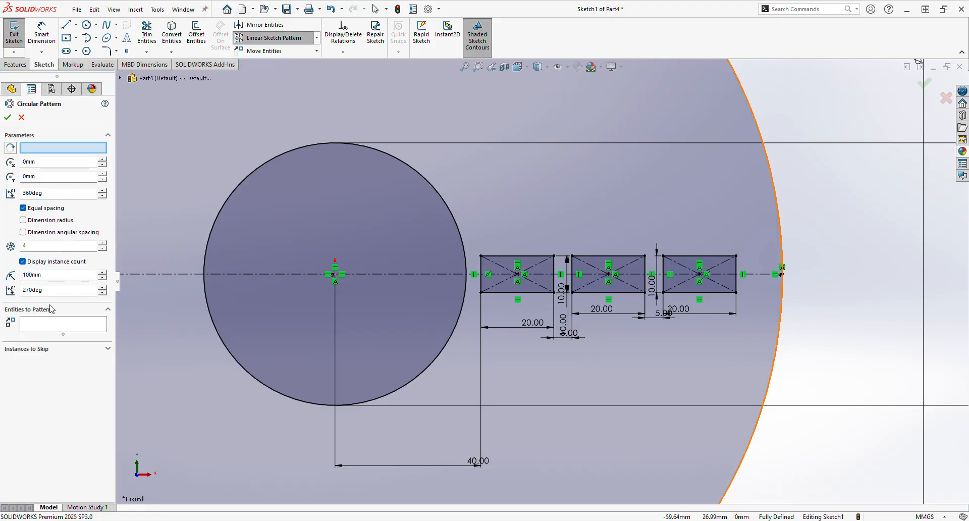
left_click(43, 323)
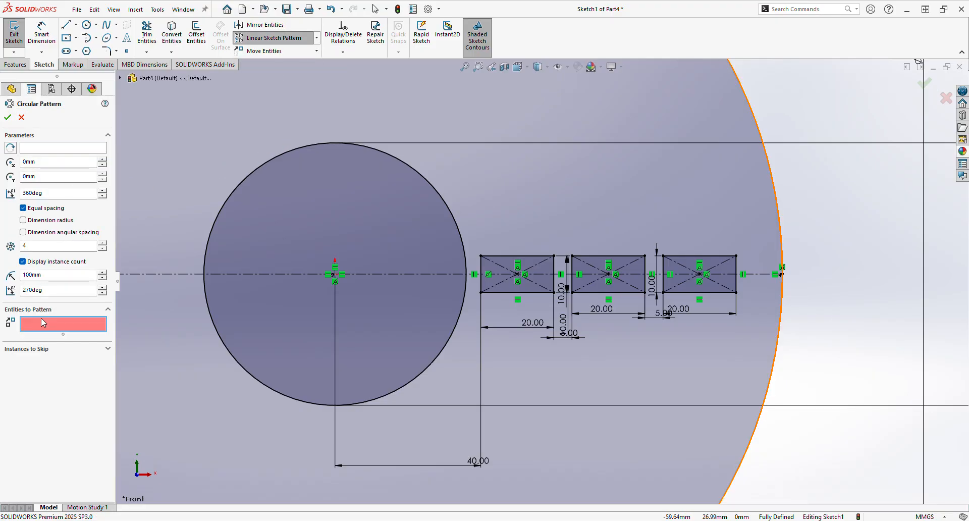
left_click(510, 292)
left_click(492, 280)
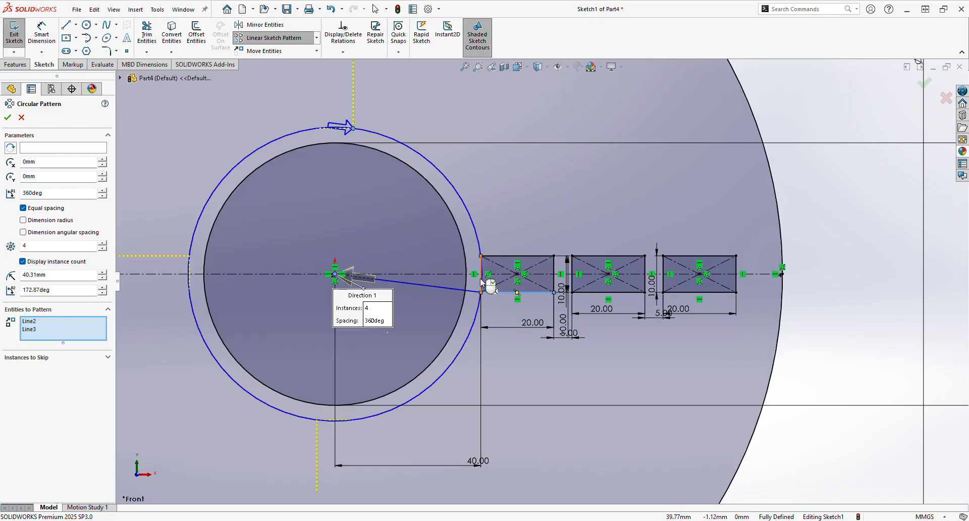
left_click(504, 256)
left_click(554, 267)
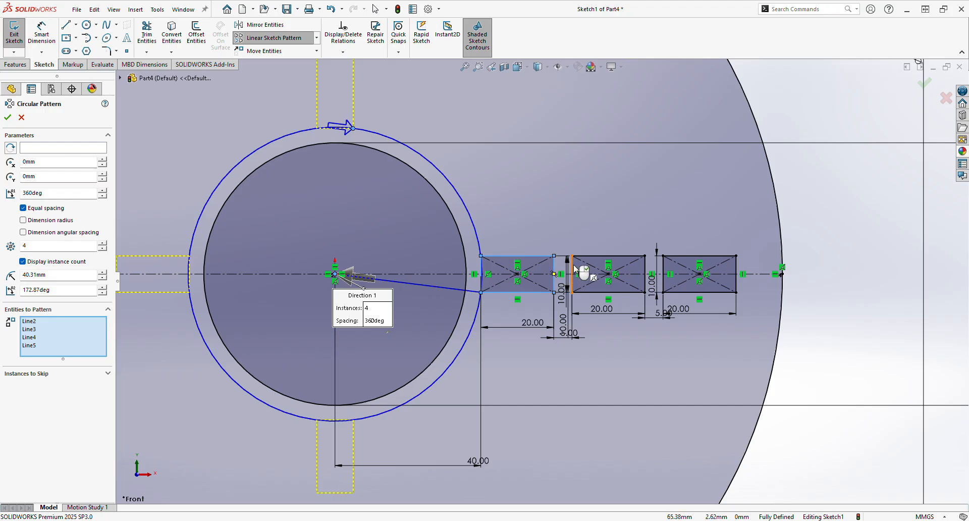
left_click(554, 232)
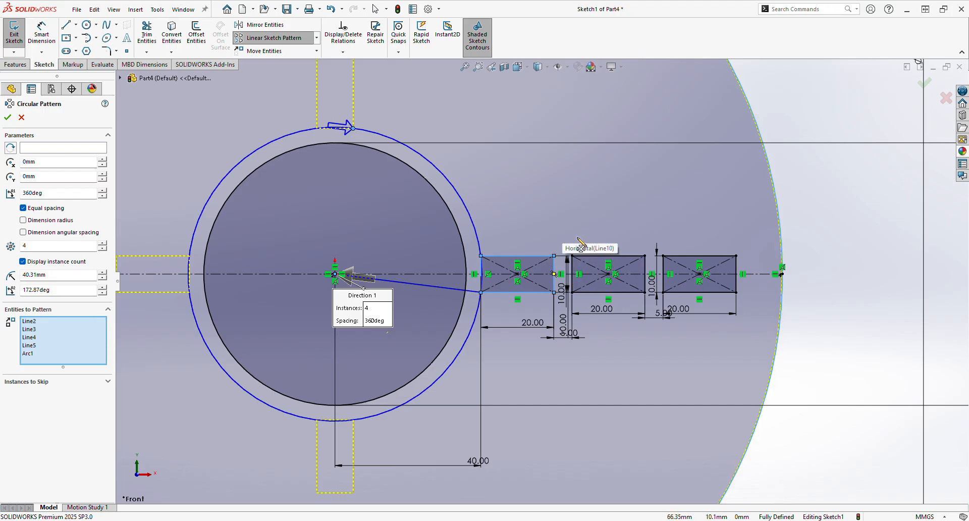
left_click(375, 9)
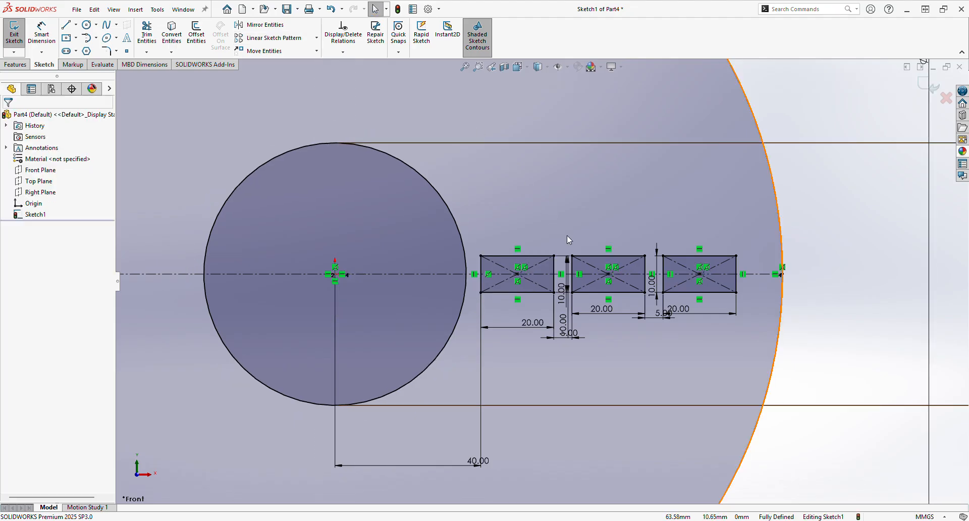
Step: Start a circular sketch pattern about the origin with the four sides of the innermost rectangle as entities to pattern
left_click(317, 37)
left_click(267, 61)
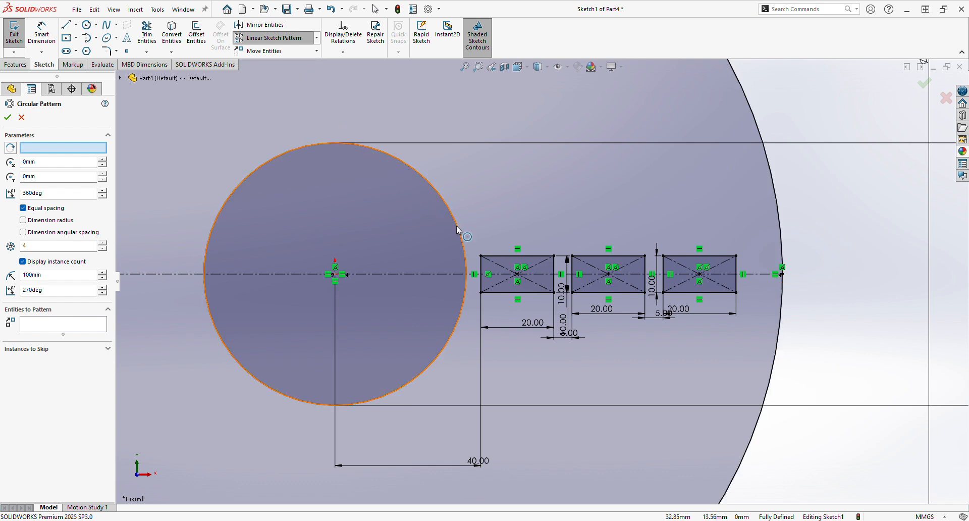
left_click(63, 323)
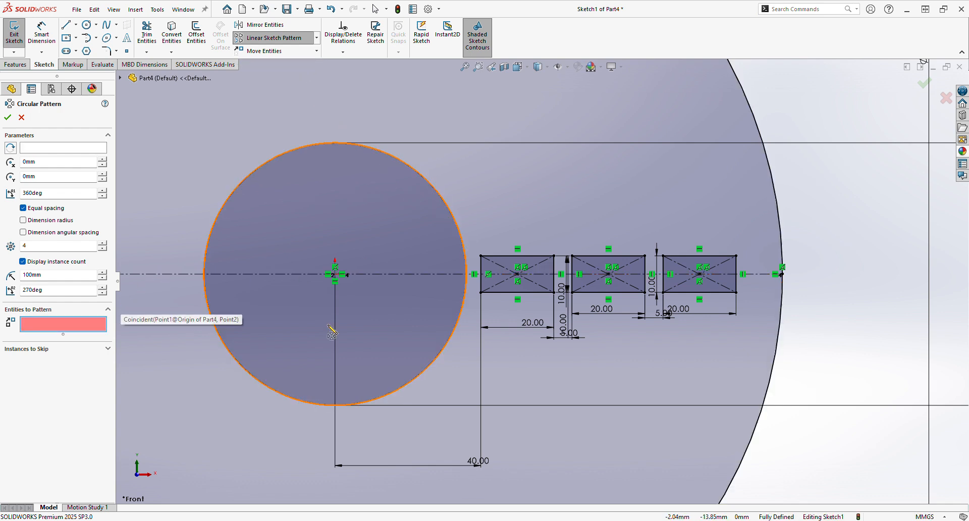
left_click(543, 292)
left_click(481, 279)
left_click(510, 255)
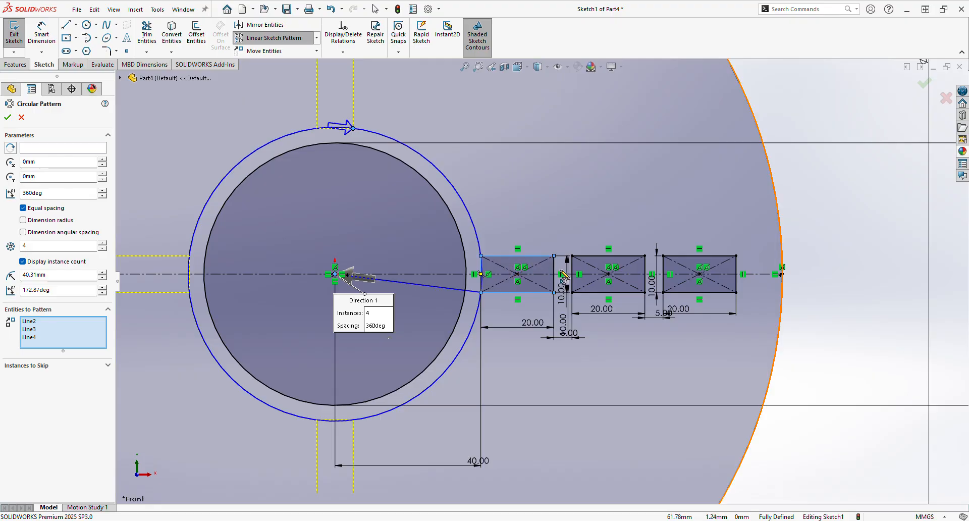
left_click(555, 277)
Step: Add all four sides of both the middle and the outermost rectangles to the circular pattern's entities
left_click(605, 256)
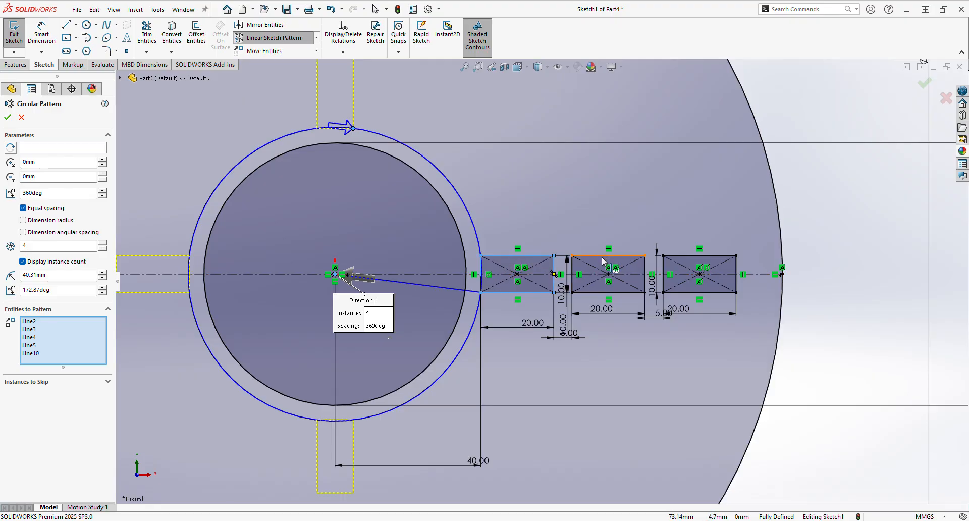
left_click(573, 274)
left_click(607, 293)
left_click(645, 279)
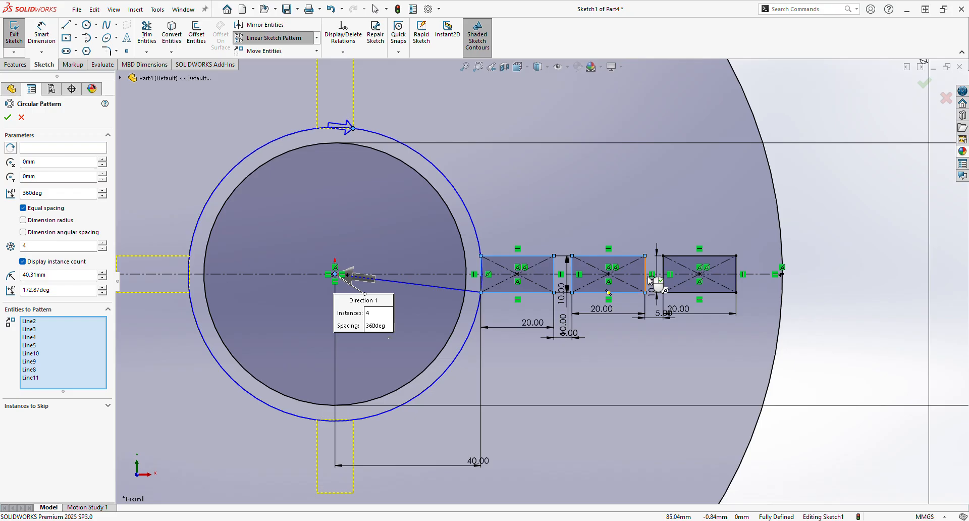
left_click(662, 274)
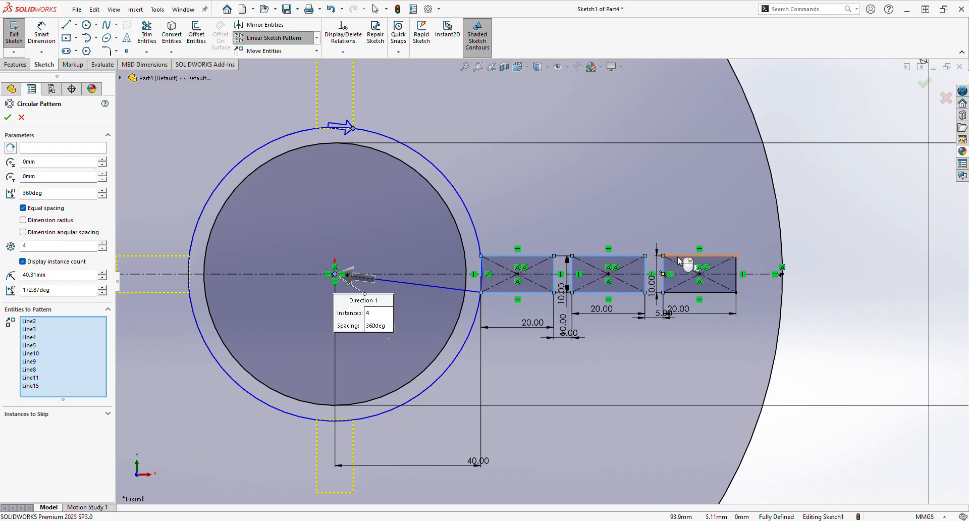
left_click(681, 257)
left_click(734, 273)
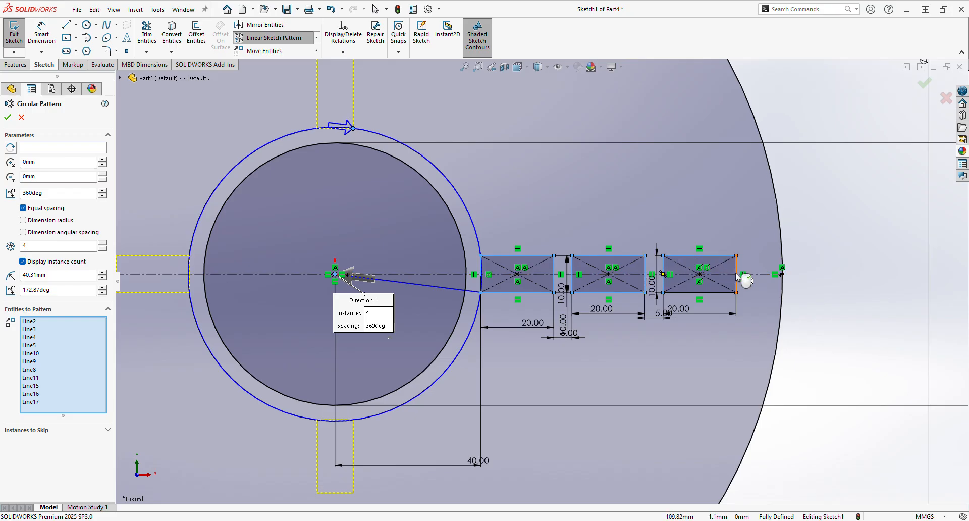
left_click(718, 292)
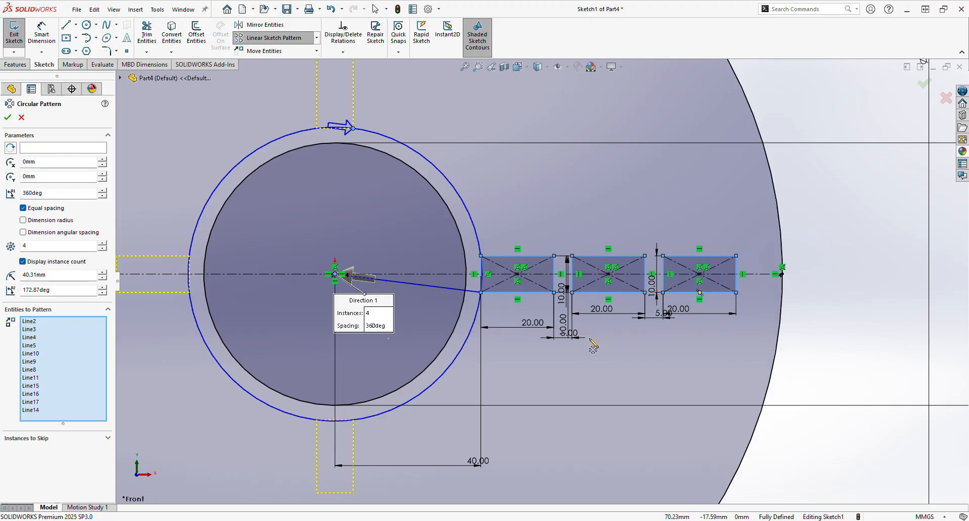
scroll(596, 342, "up", 3)
scroll(600, 342, "up", 2)
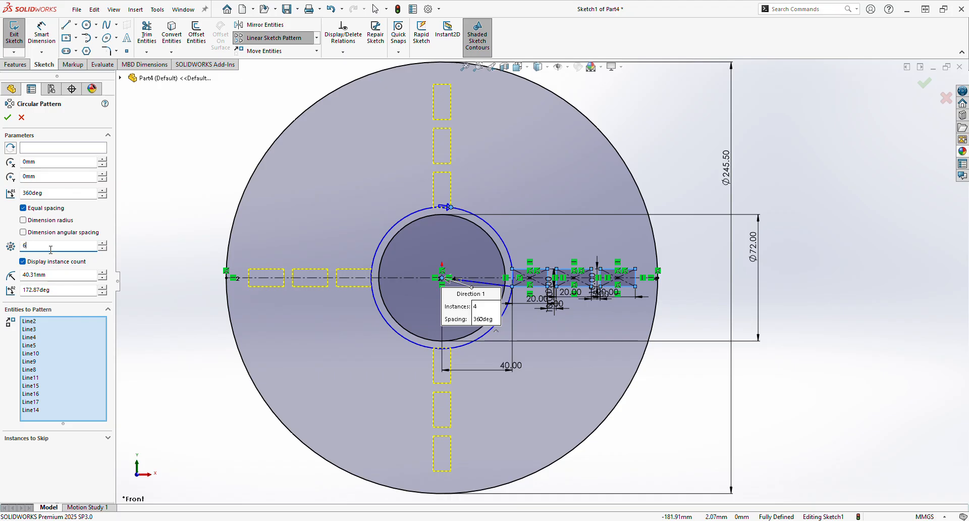
Step: Set the circular sketch pattern to 6 equally spaced instances and complete it
key("Return")
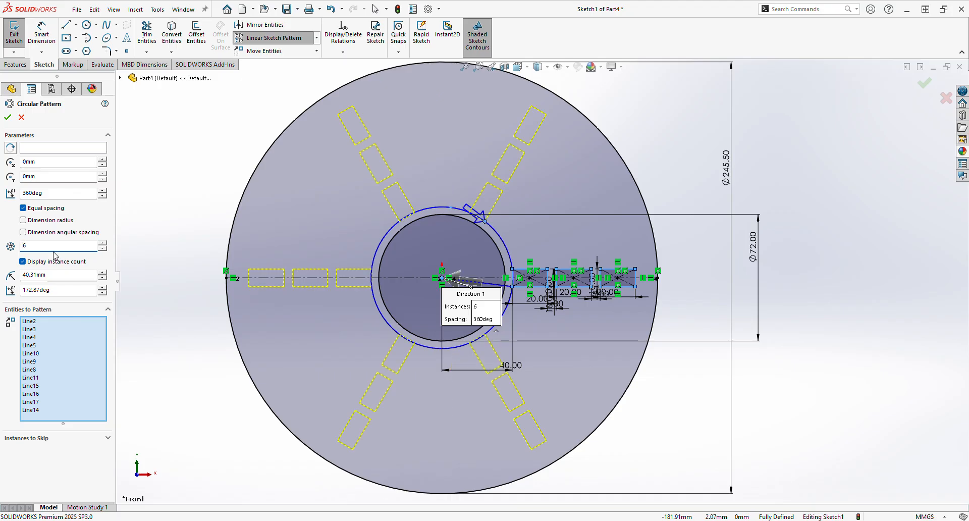
left_click(8, 117)
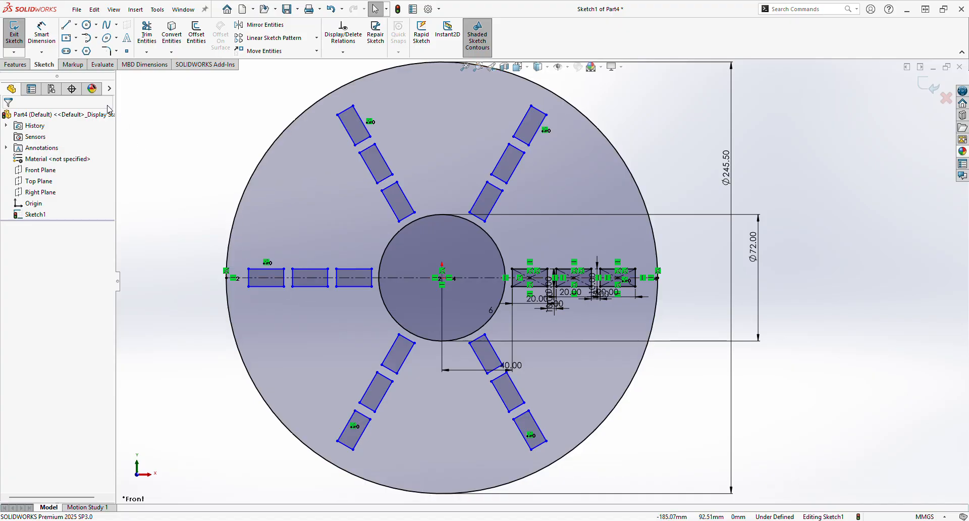
Step: Extrude the slotted disc sketch as a blind boss with a depth of 10 mm
left_click(16, 65)
left_click(19, 34)
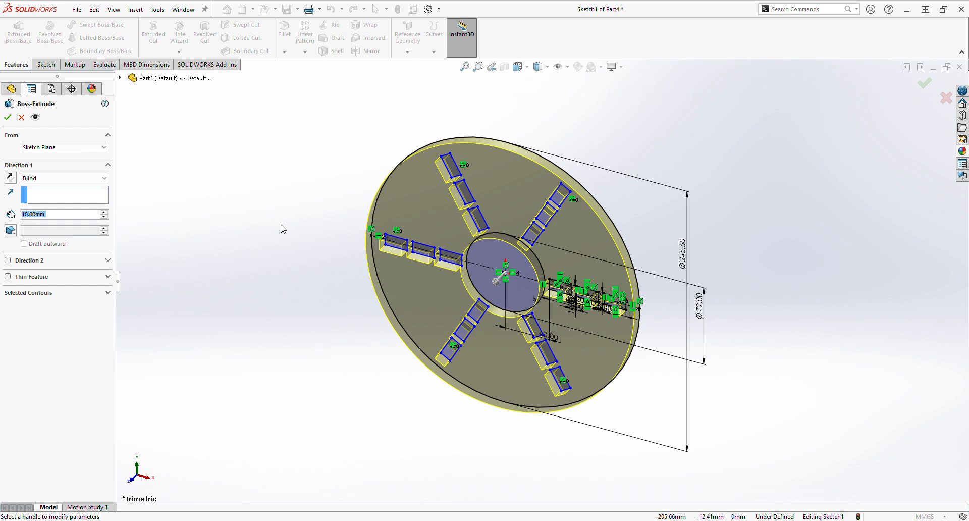
type("10")
key("Return")
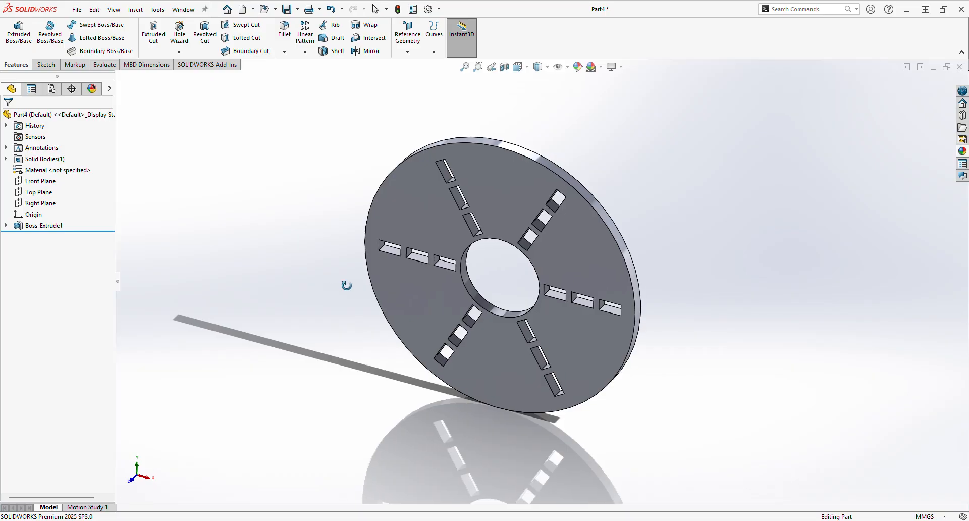
Step: Apply a yellow colour appearance (RGB 255, 255, 0) to the whole part
middle_click_drag(346, 285, 476, 309)
middle_click_drag(368, 293, 353, 293)
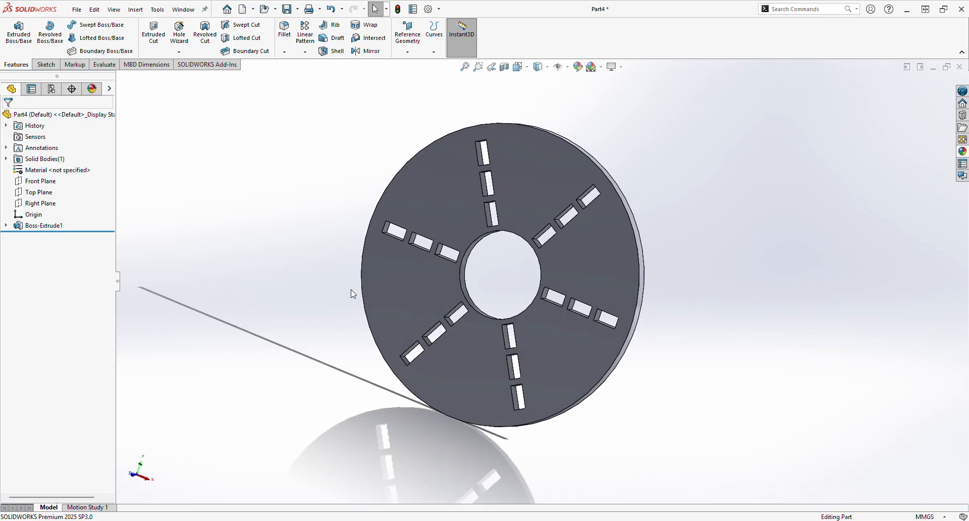
middle_click_drag(462, 160, 513, 166)
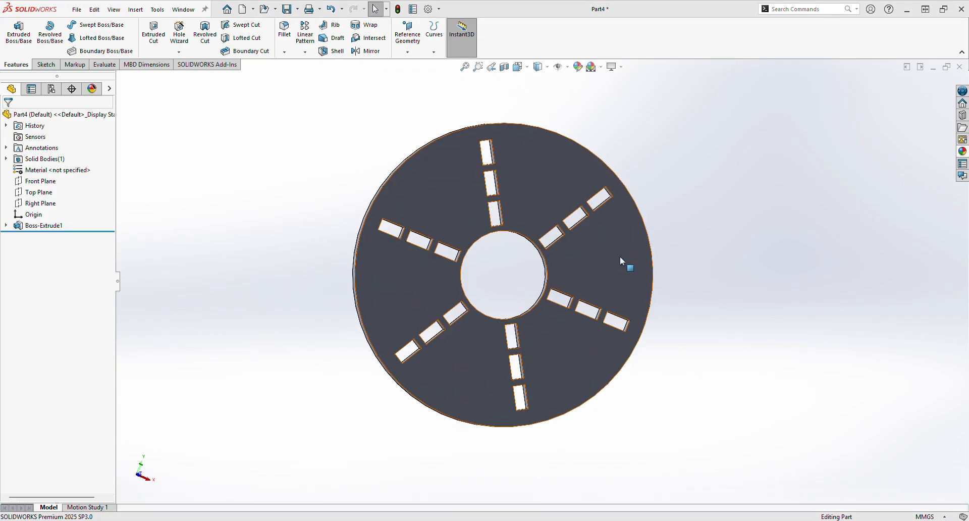
middle_click_drag(619, 257, 546, 273)
left_click(578, 66)
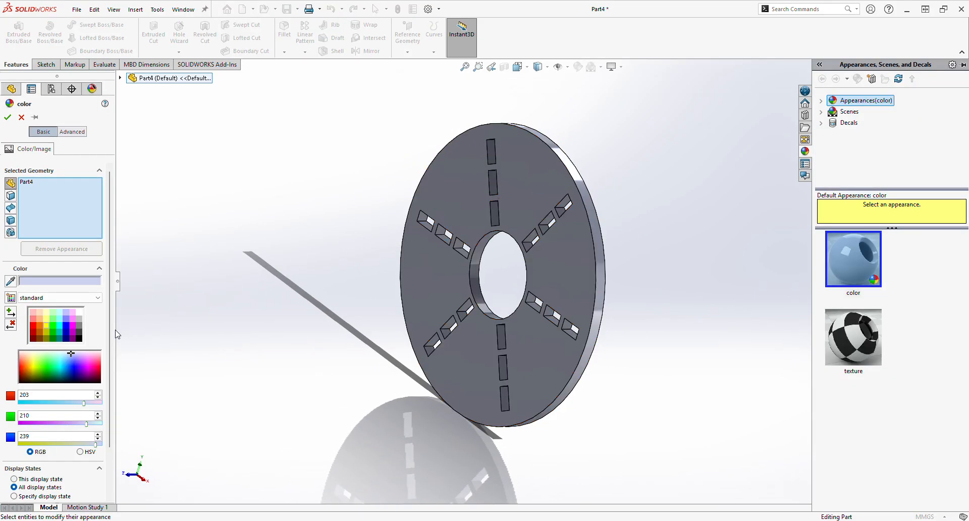
left_click(48, 328)
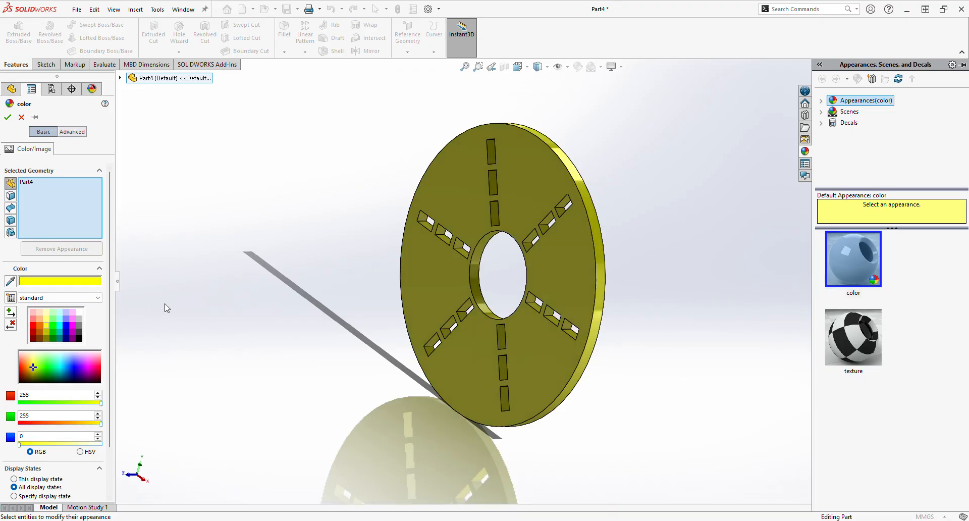
left_click(7, 117)
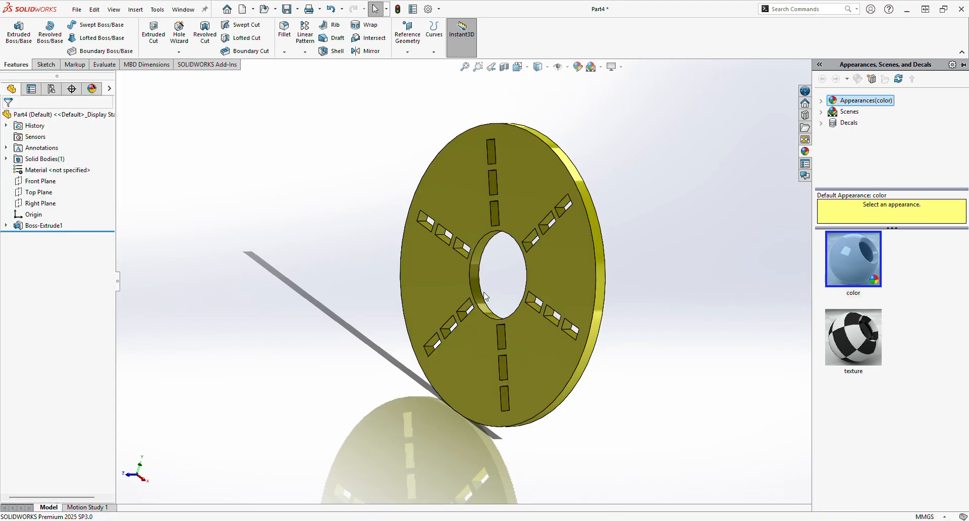
Step: Apply a green colour appearance (RGB 0, 255, 0) to the inner cylindrical face of the central bore
left_click(475, 275)
left_click(578, 66)
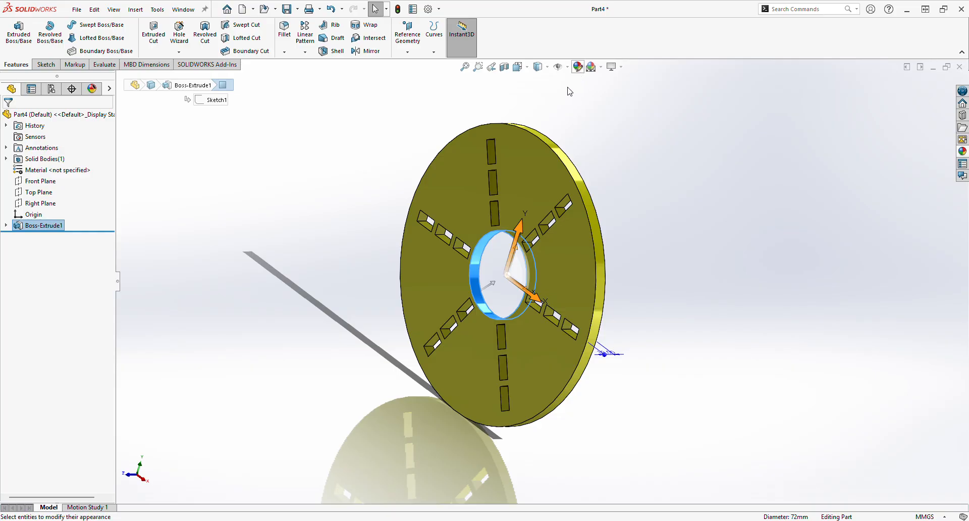
left_click(54, 326)
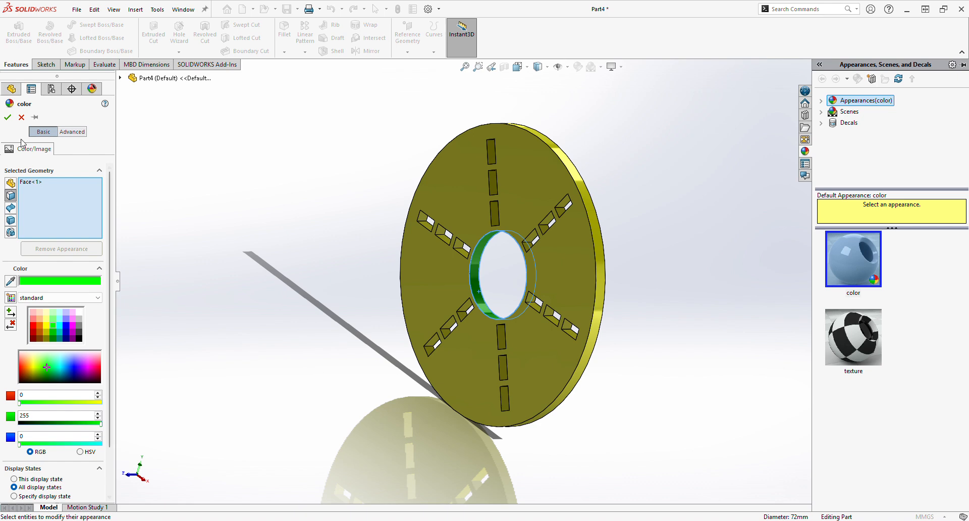
left_click(8, 117)
middle_click_drag(360, 256, 570, 335)
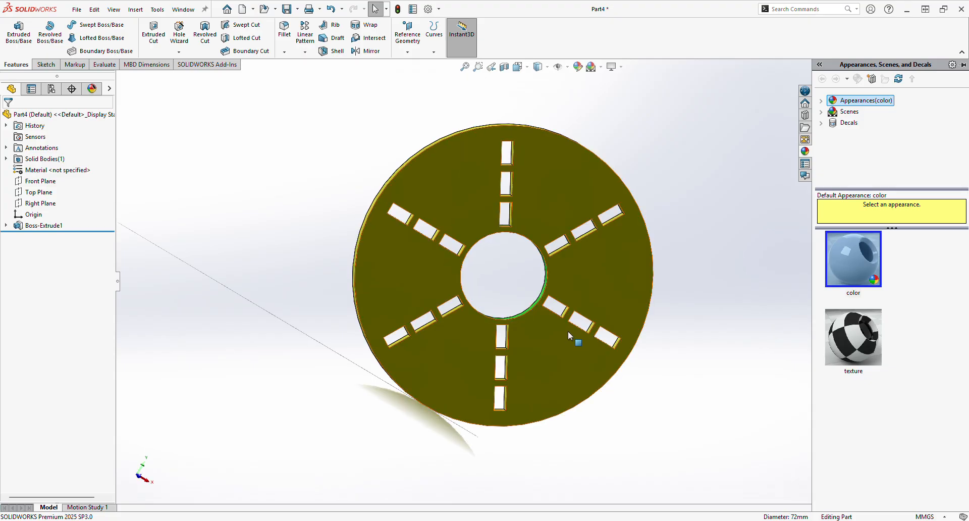